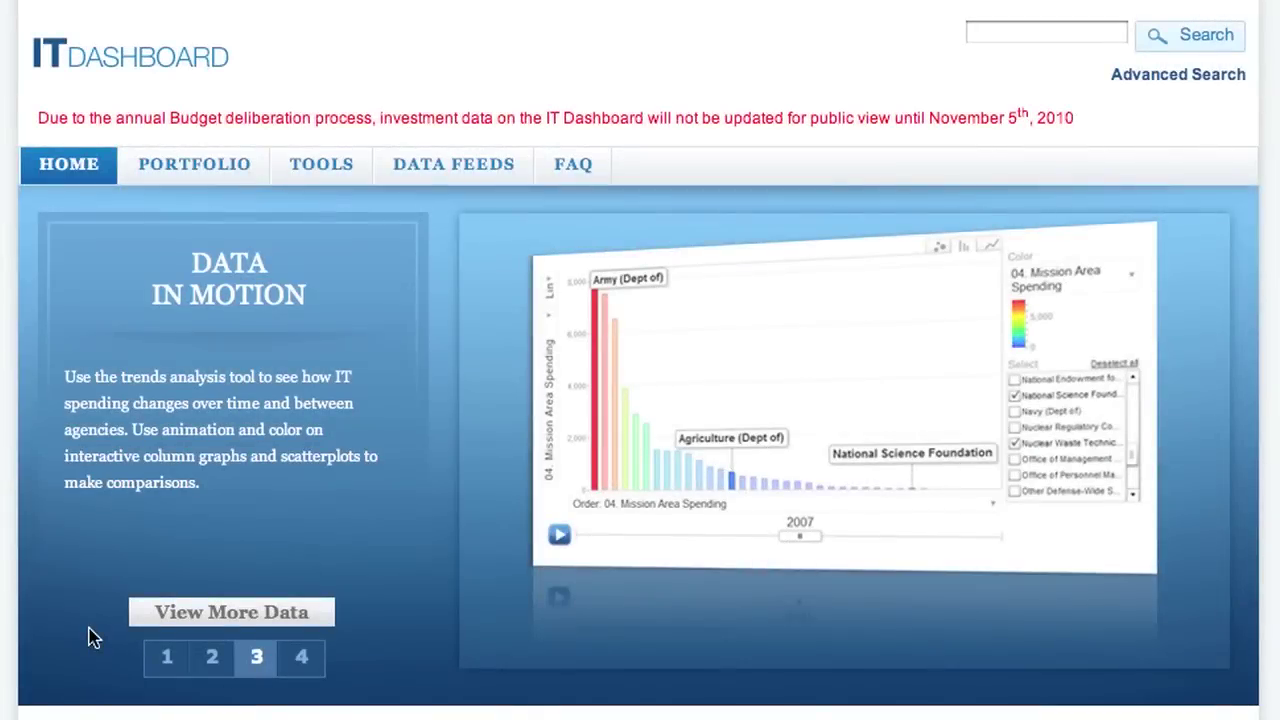
Step: Build a Contracts data feed in the Data Feeds designer with all contract fields added
{"action": "left_click", "coordinate": [430, 176]}
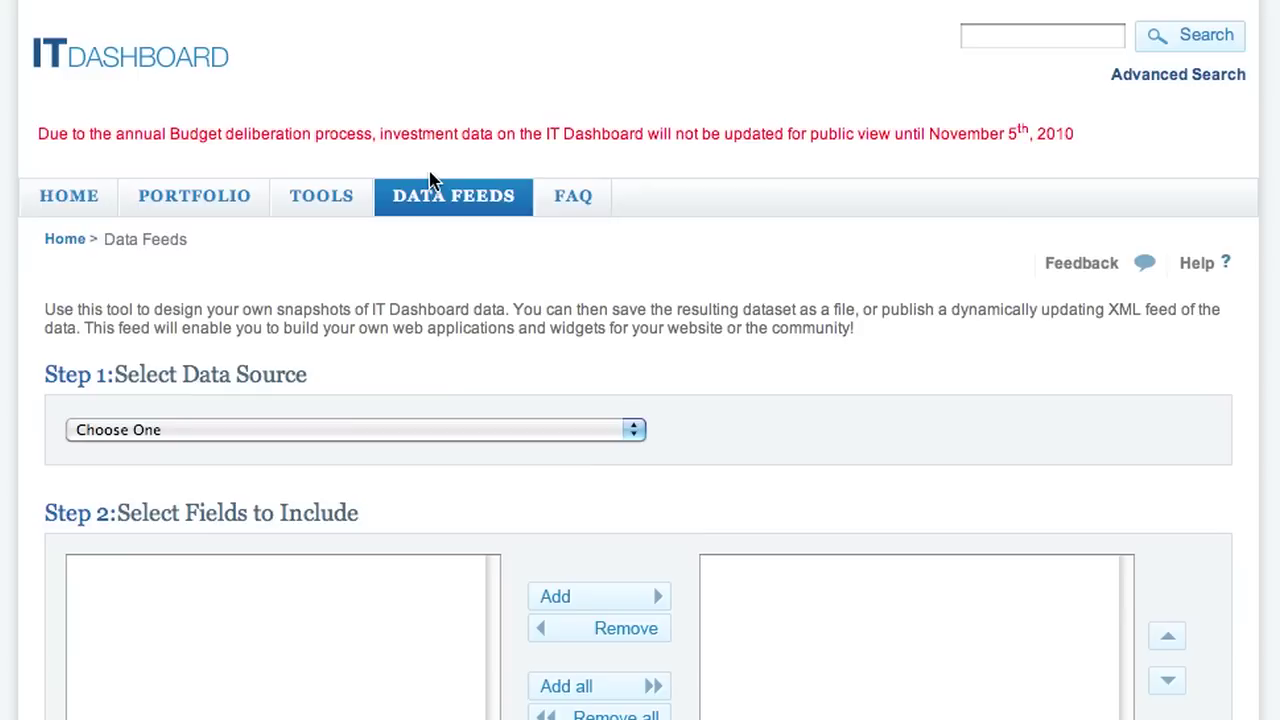
{"action": "scroll", "coordinate": [430, 170], "scroll_direction": "down", "scroll_amount": 5}
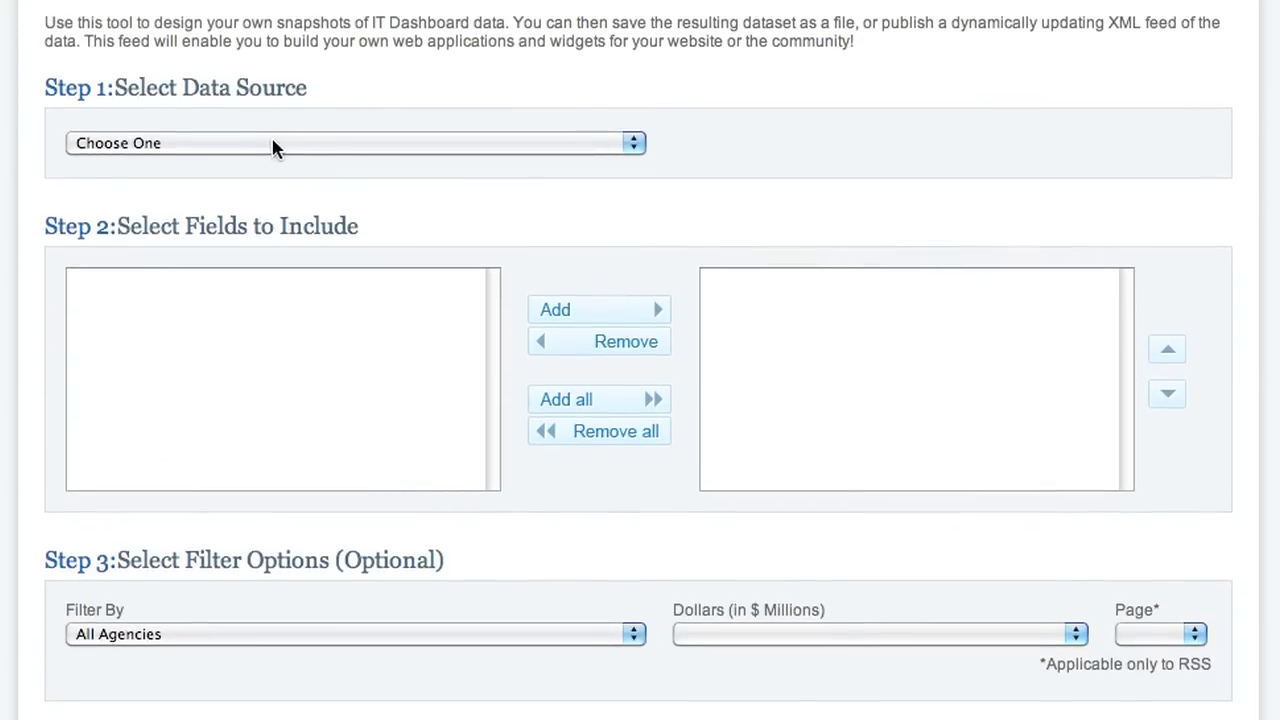
{"action": "left_click", "coordinate": [277, 143]}
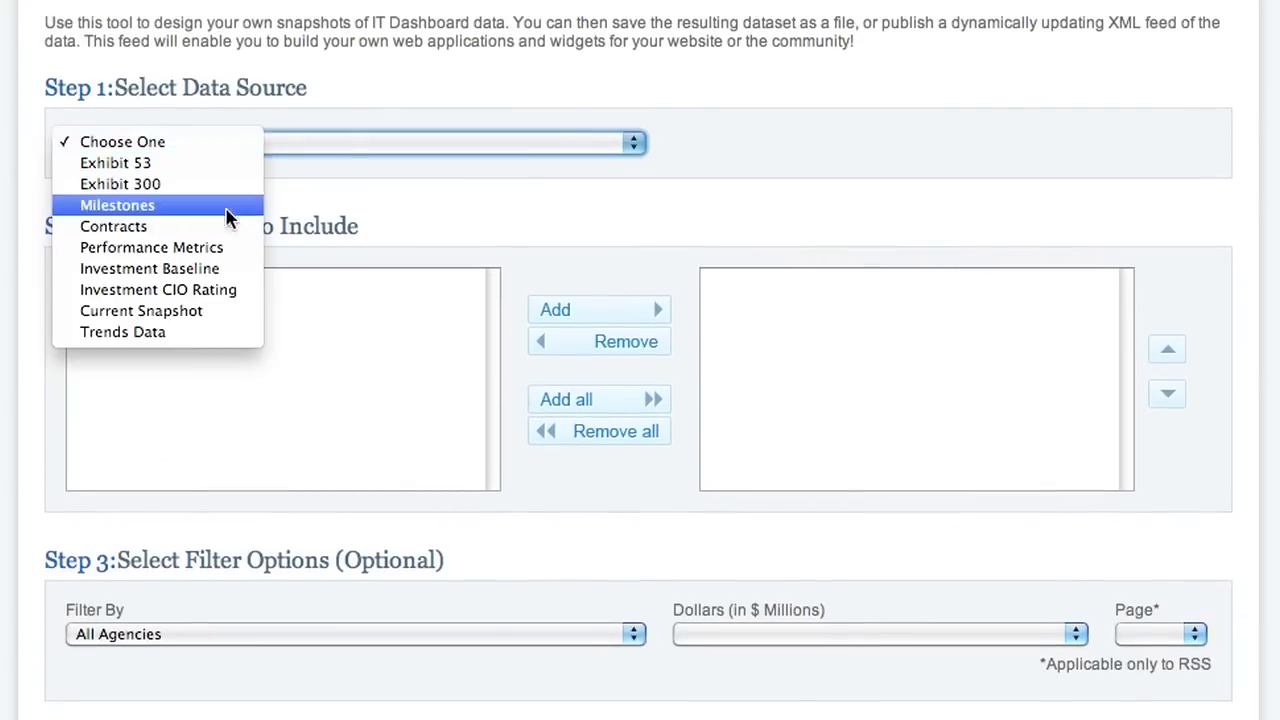
{"action": "left_click", "coordinate": [217, 233]}
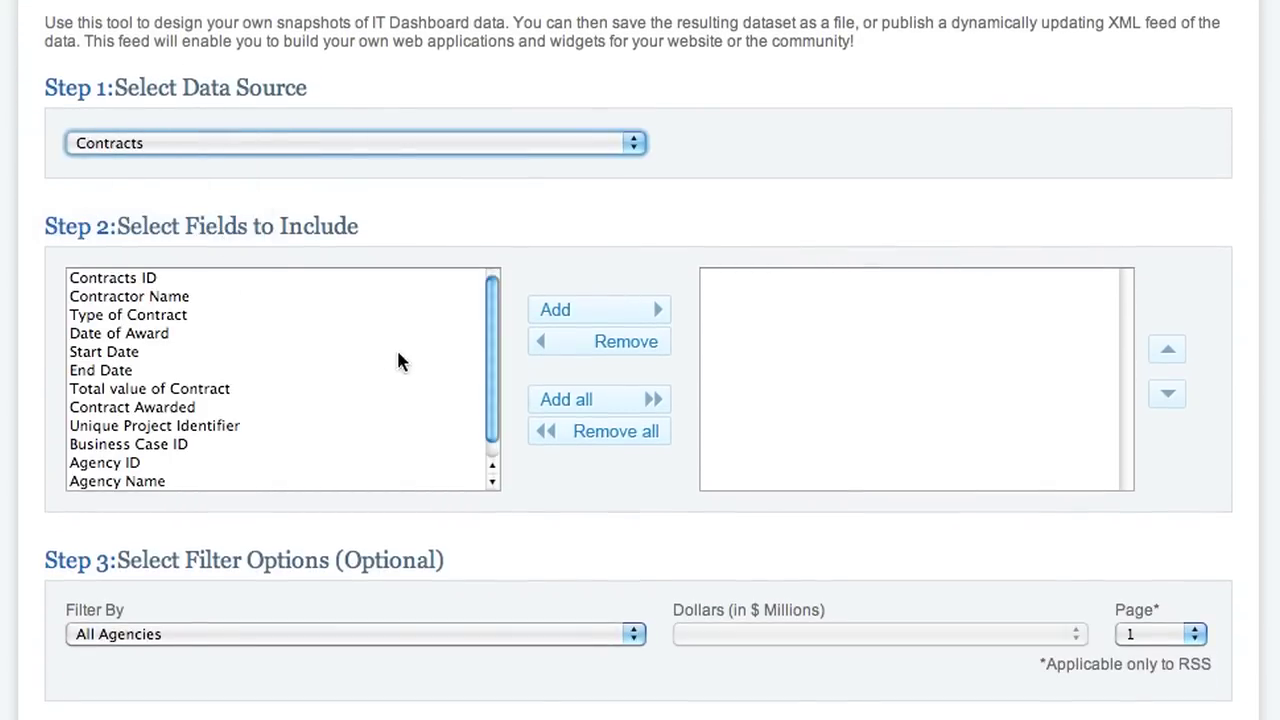
{"action": "left_click", "coordinate": [560, 410]}
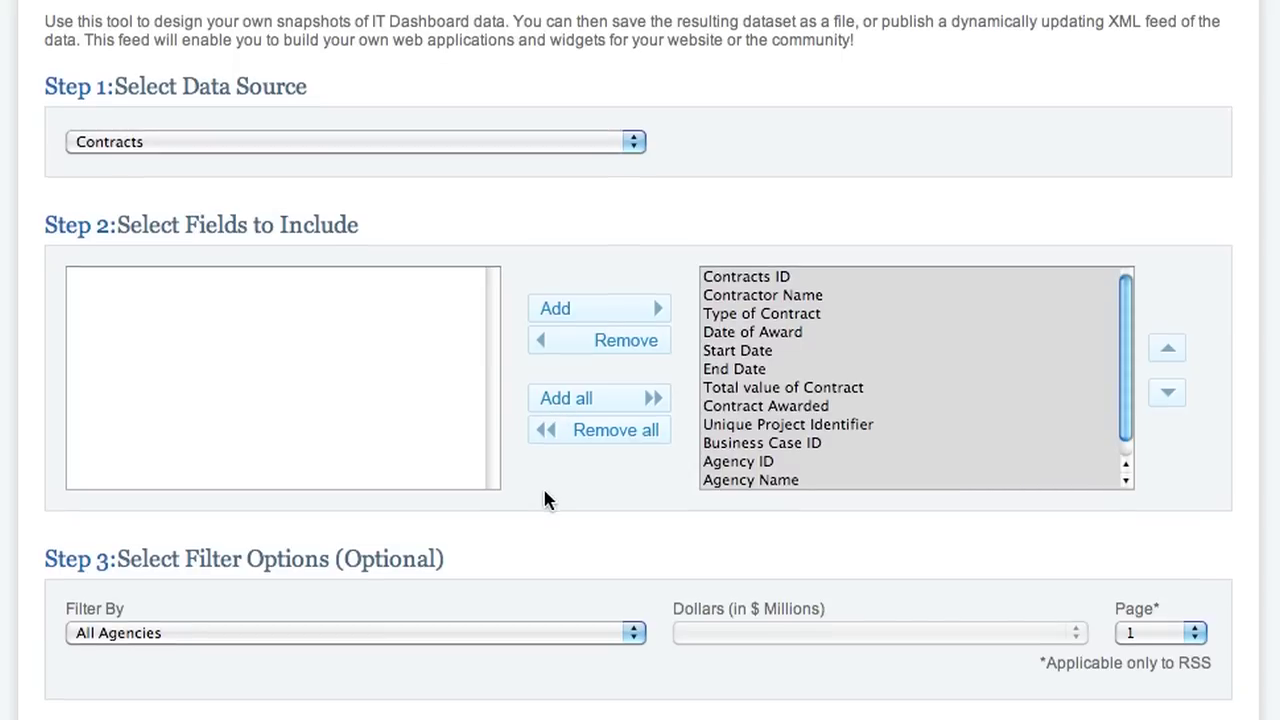
{"action": "scroll", "coordinate": [543, 490], "scroll_direction": "down", "scroll_amount": 6}
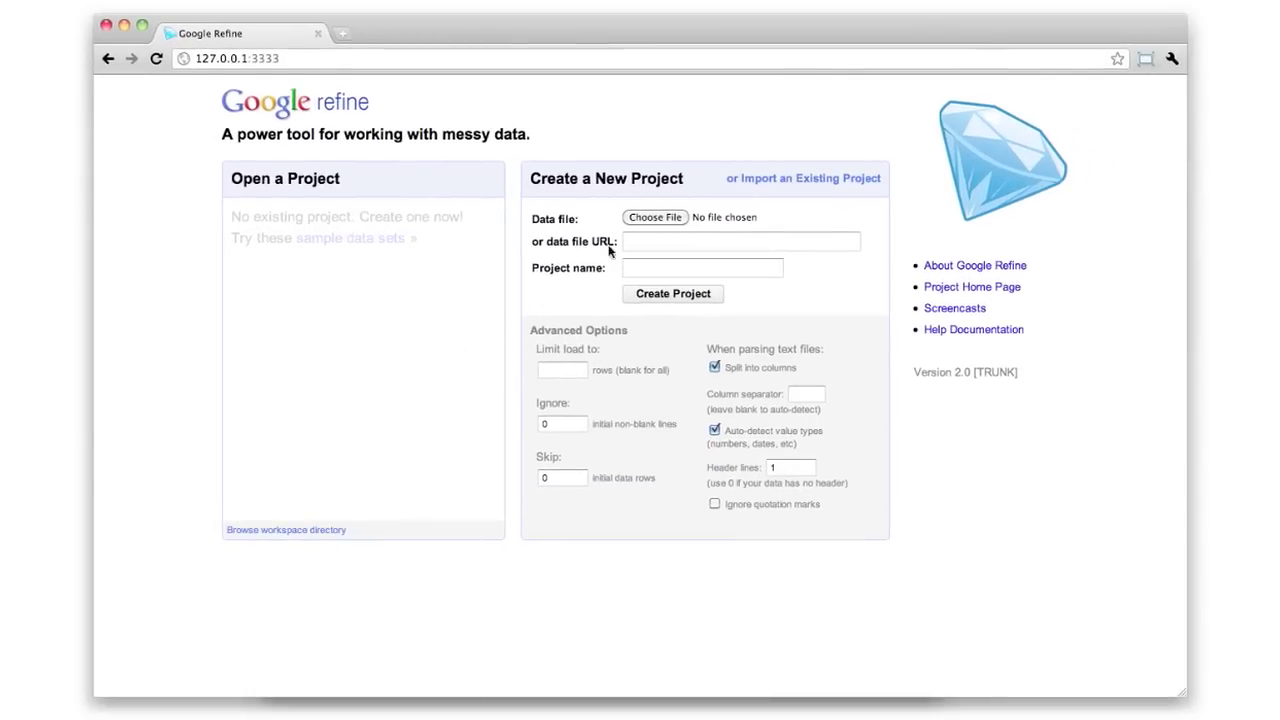
Step: Create the 'goverment IT contracts' project from the downloaded contracts CSV
{"action": "left_click", "coordinate": [632, 223]}
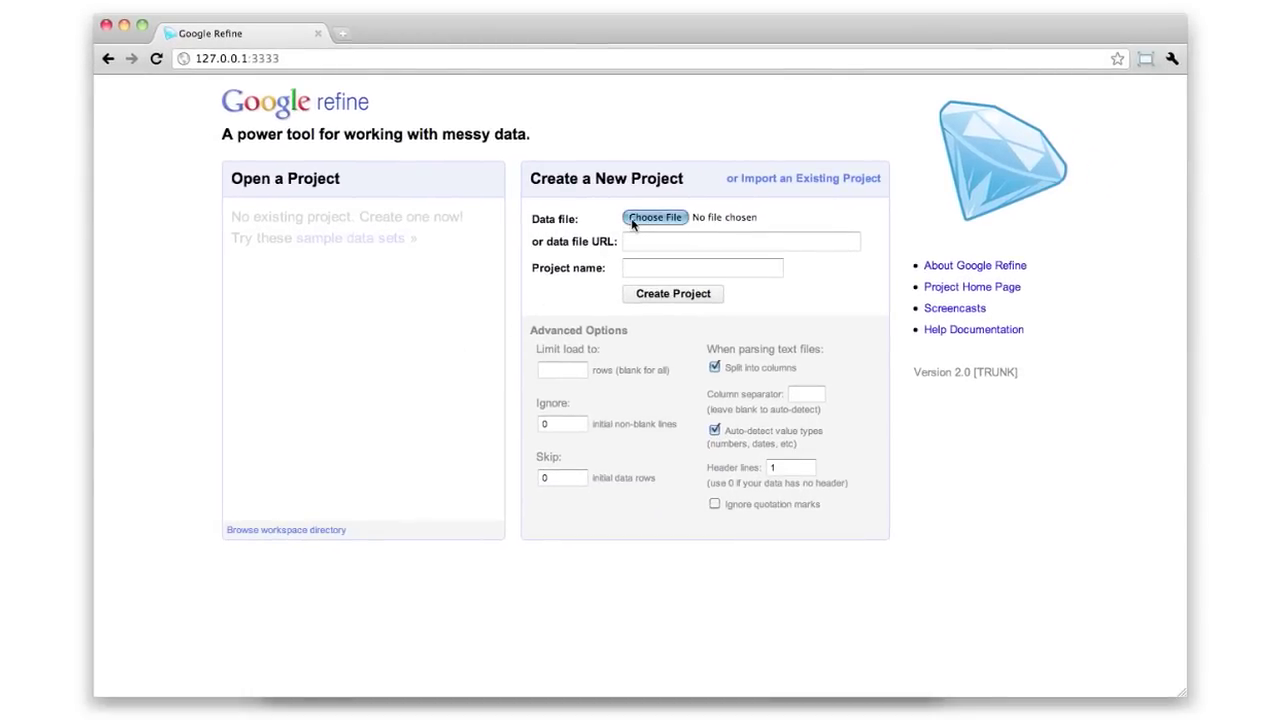
{"action": "double_click", "coordinate": [662, 119]}
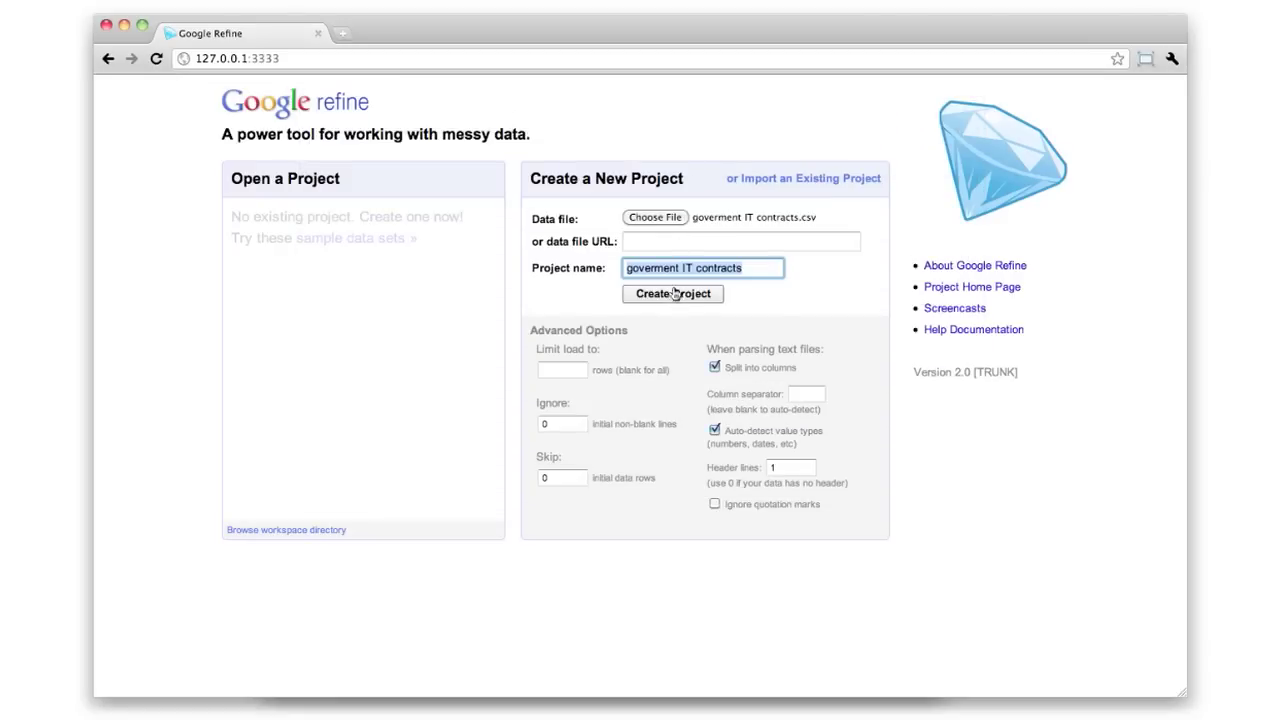
{"action": "left_click", "coordinate": [680, 294]}
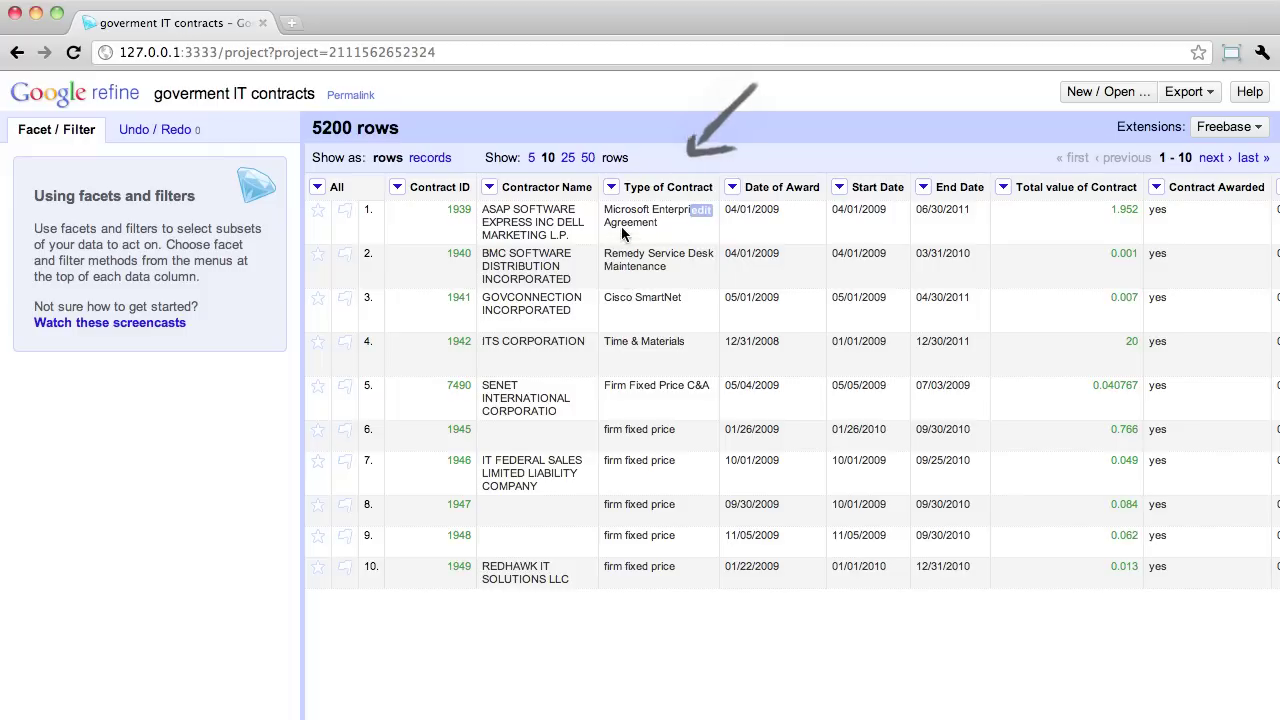
Step: Add a text facet on the Type of Contract column
{"action": "left_click", "coordinate": [610, 187]}
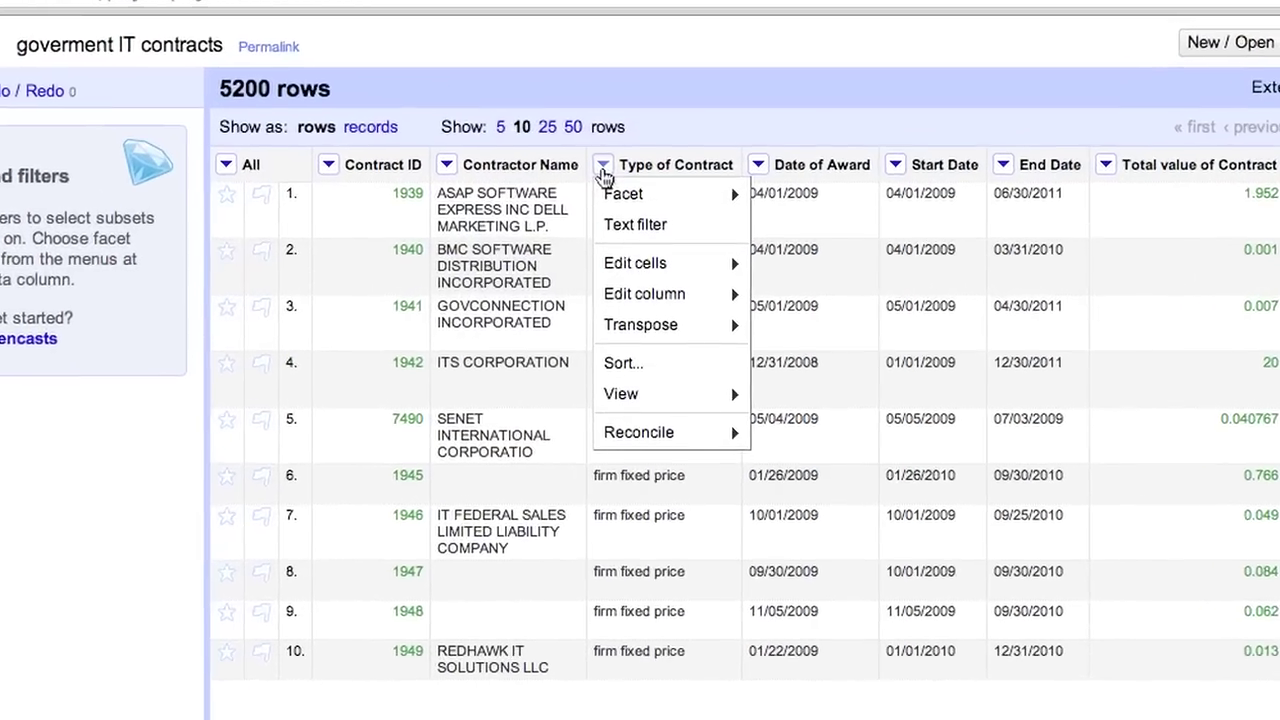
{"action": "mouse_move", "coordinate": [645, 204]}
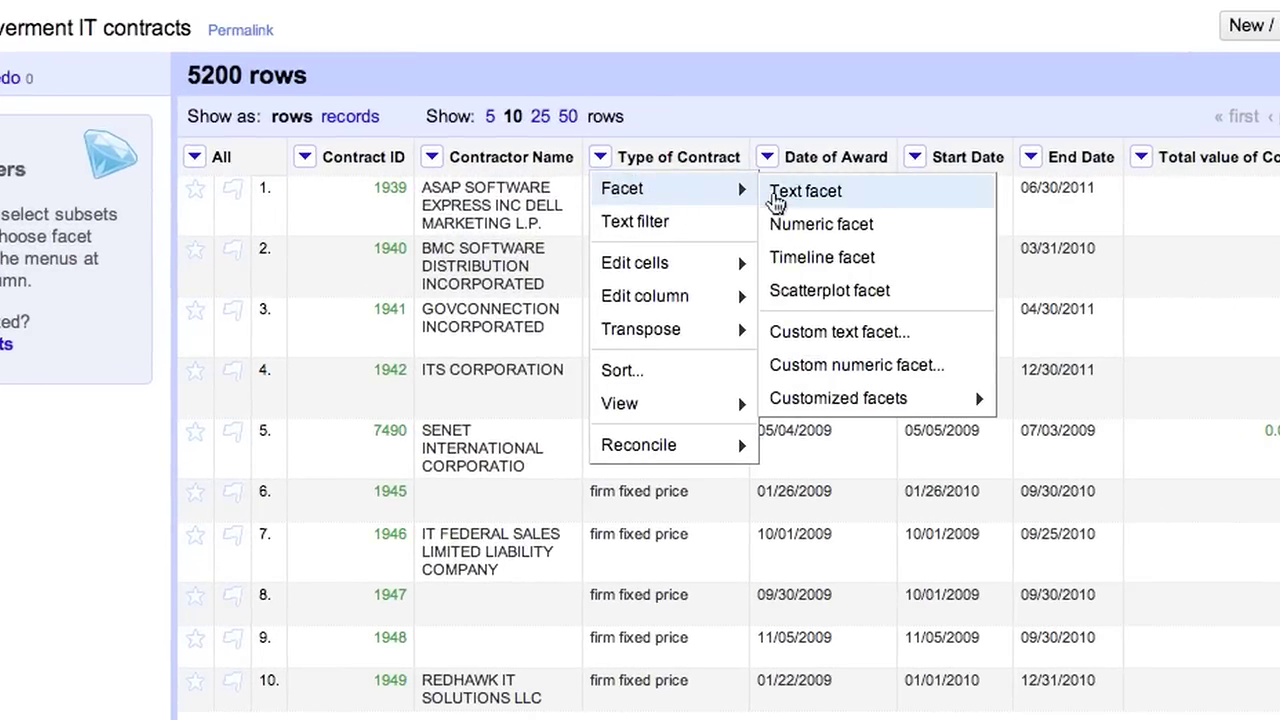
{"action": "left_click", "coordinate": [822, 194]}
Step: Filter the project to the 512 rows whose Type of Contract is FFP
{"action": "scroll", "coordinate": [114, 245], "scroll_direction": "down", "scroll_amount": 10}
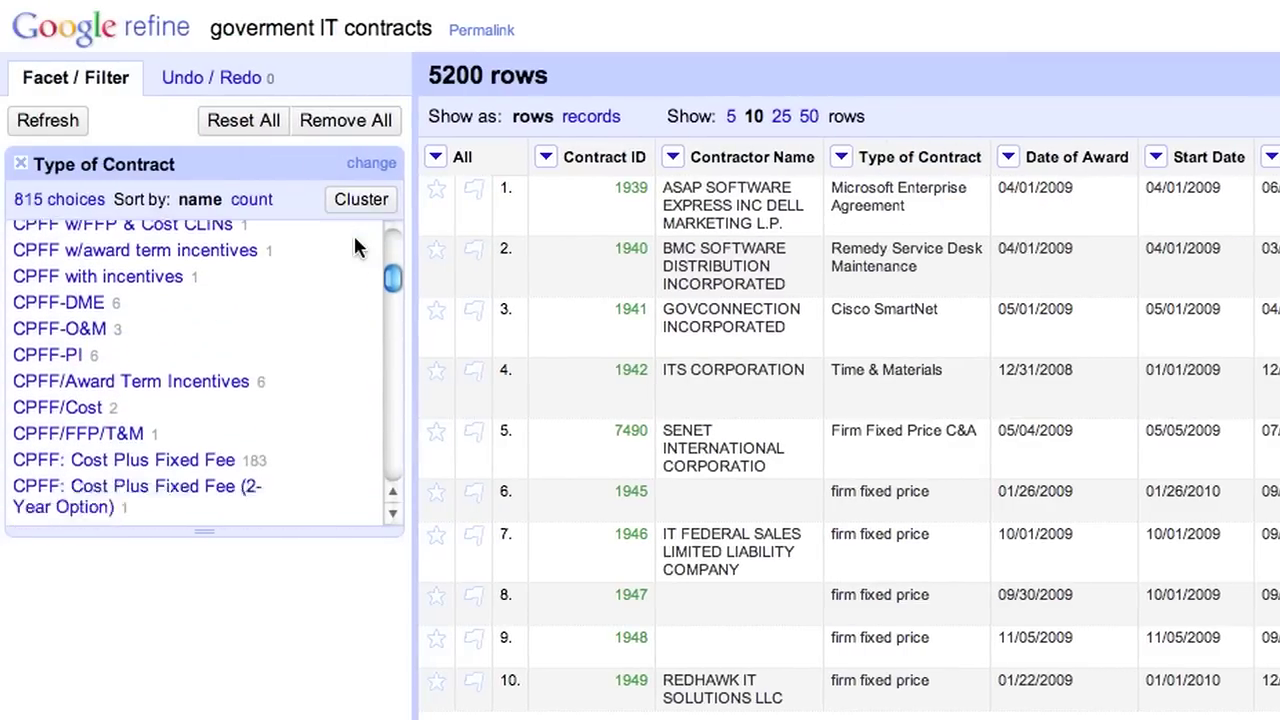
{"action": "scroll", "coordinate": [353, 247], "scroll_direction": "down", "scroll_amount": 15}
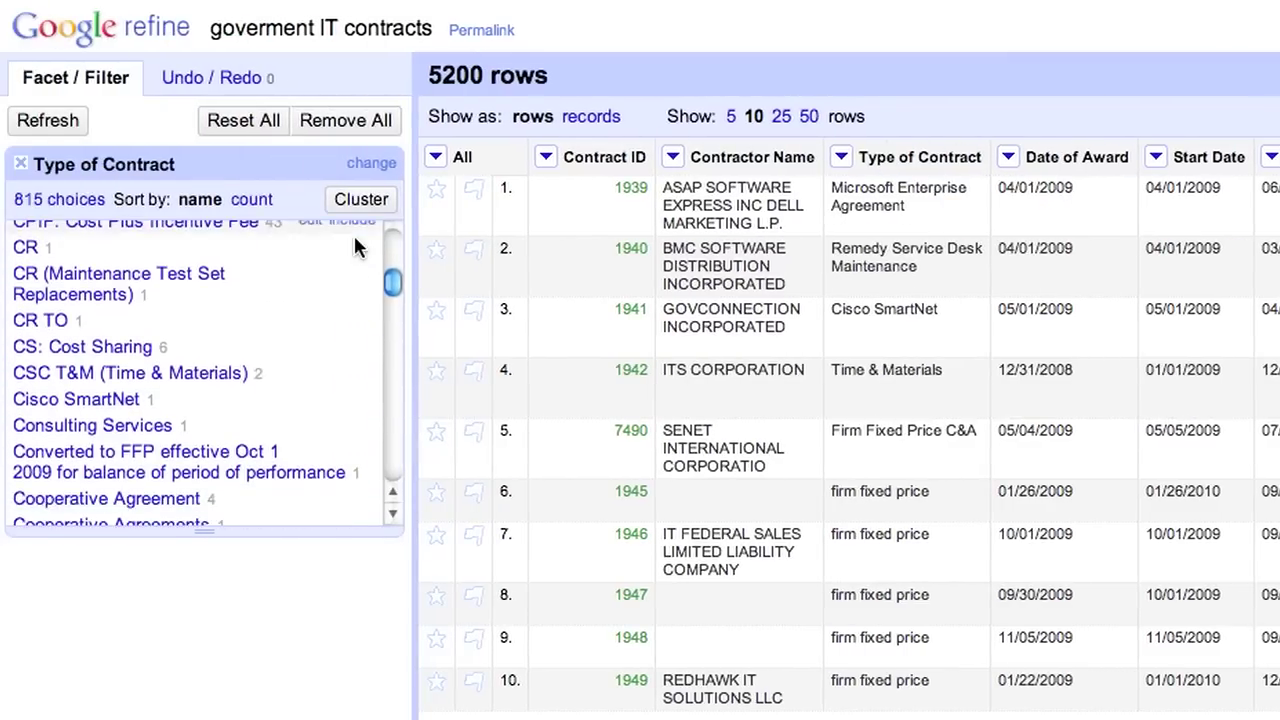
{"action": "scroll", "coordinate": [355, 247], "scroll_direction": "down", "scroll_amount": 15}
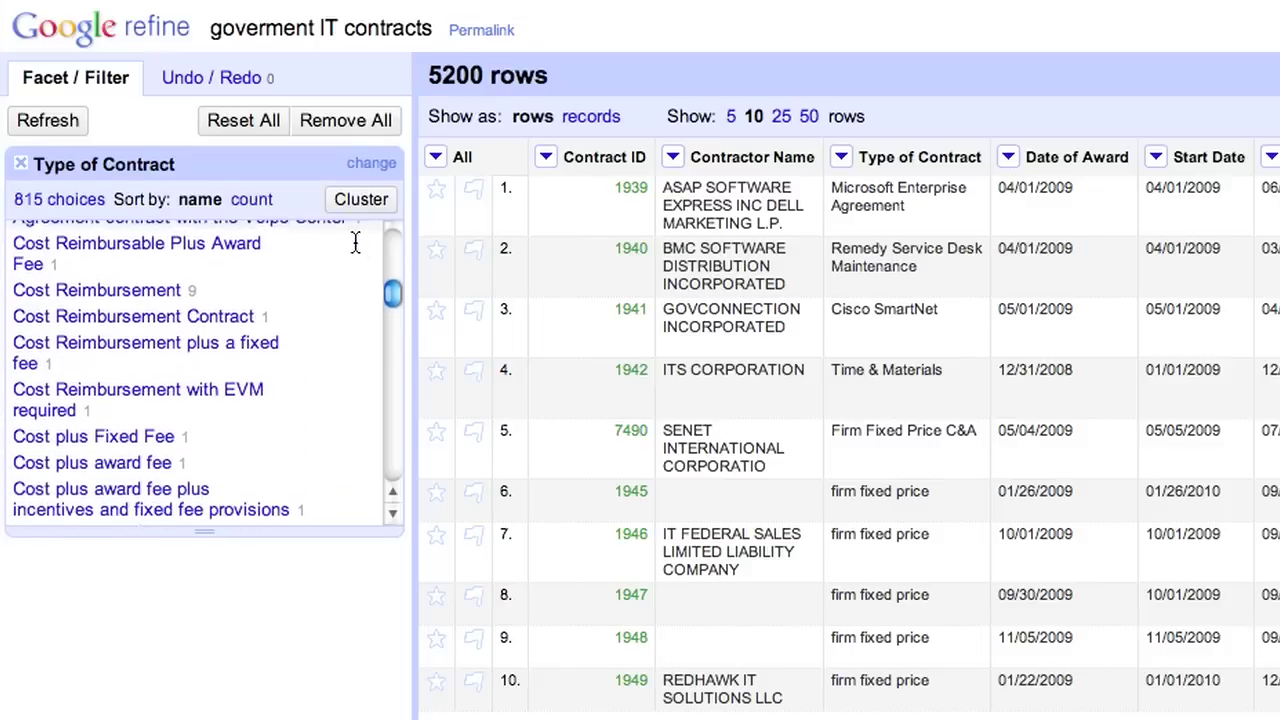
{"action": "scroll", "coordinate": [355, 247], "scroll_direction": "down", "scroll_amount": 1}
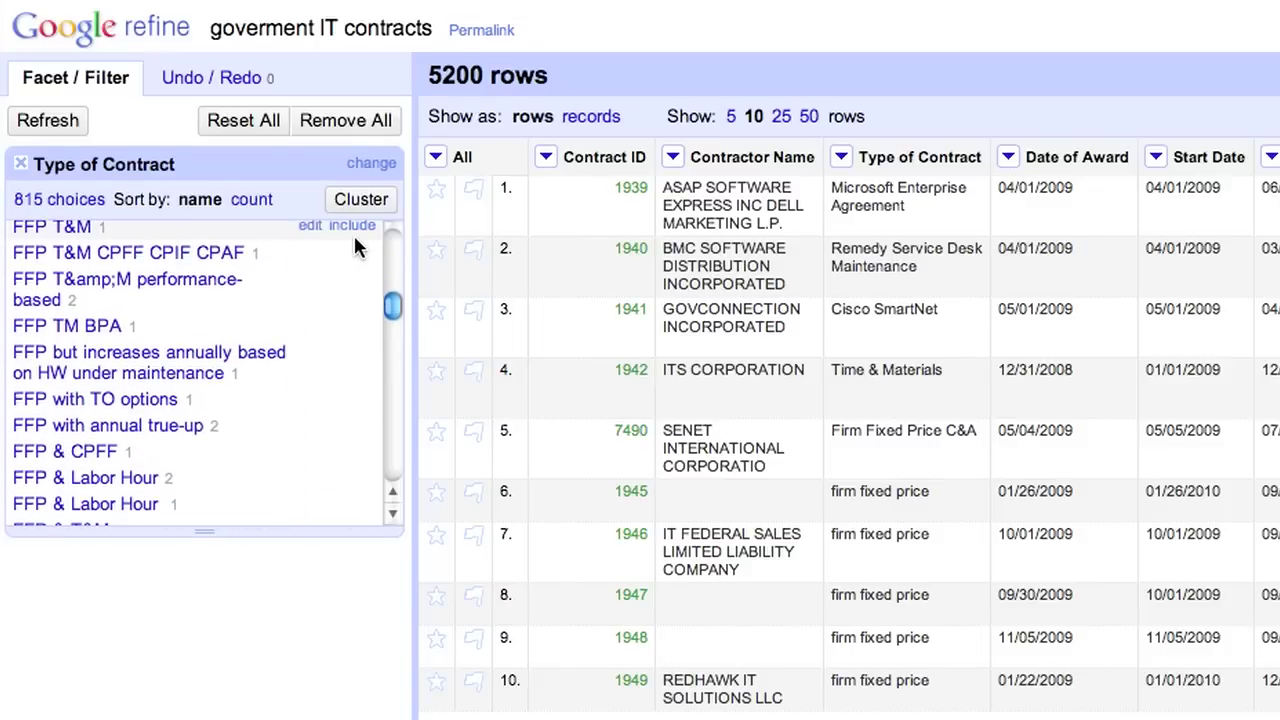
{"action": "scroll", "coordinate": [355, 247], "scroll_direction": "up", "scroll_amount": 2}
{"action": "scroll", "coordinate": [355, 245], "scroll_direction": "up", "scroll_amount": 8}
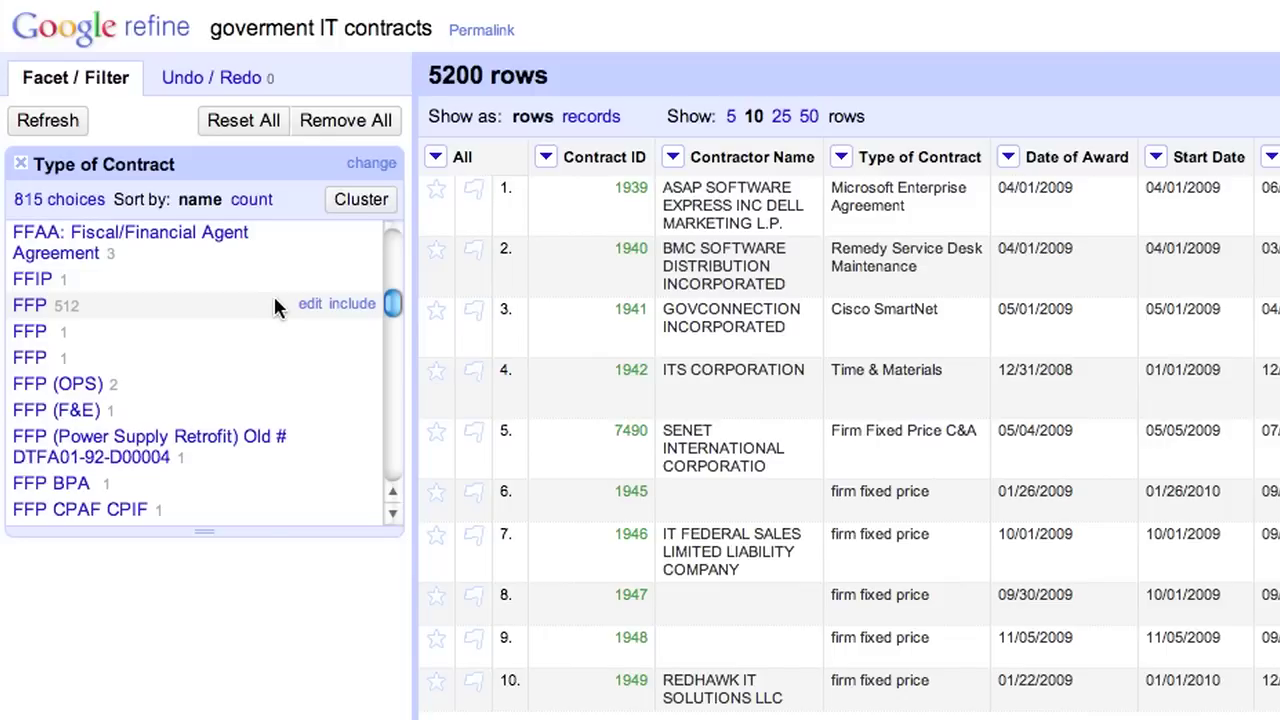
{"action": "left_click", "coordinate": [30, 306]}
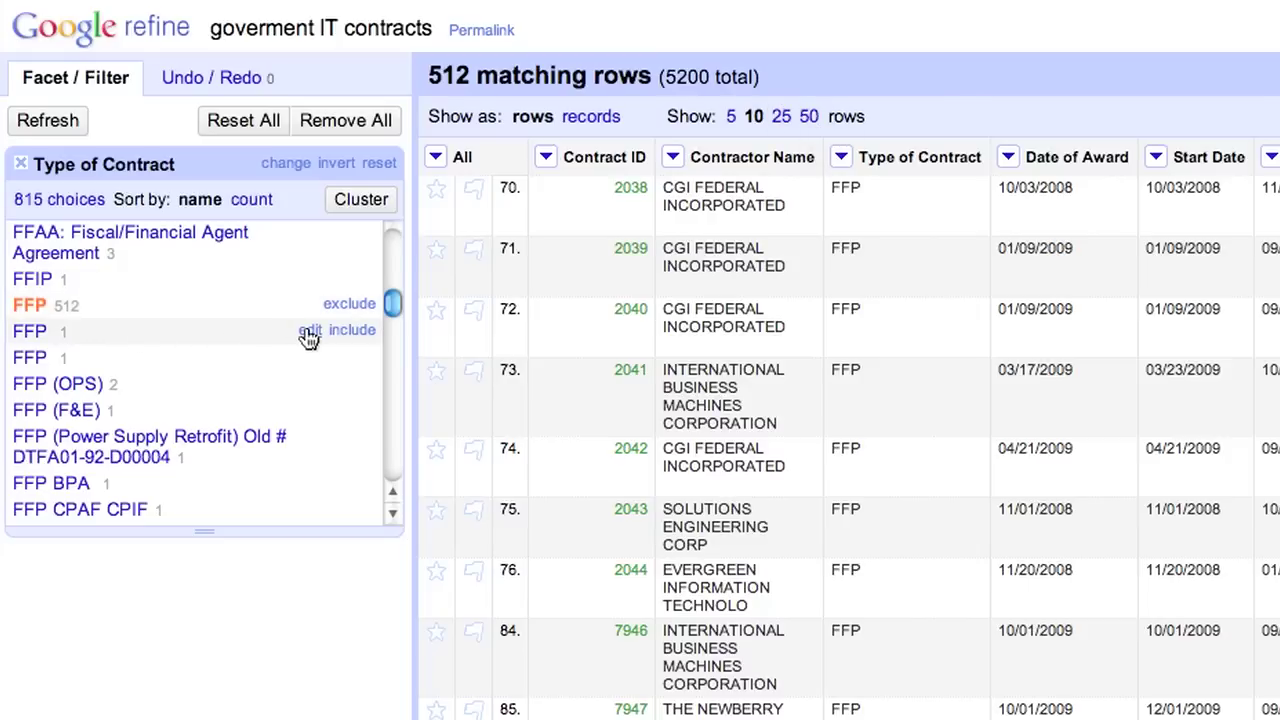
Step: Remove the trailing space from both one-row FFP variants, bringing FFP to 514 rows
{"action": "left_click", "coordinate": [309, 338]}
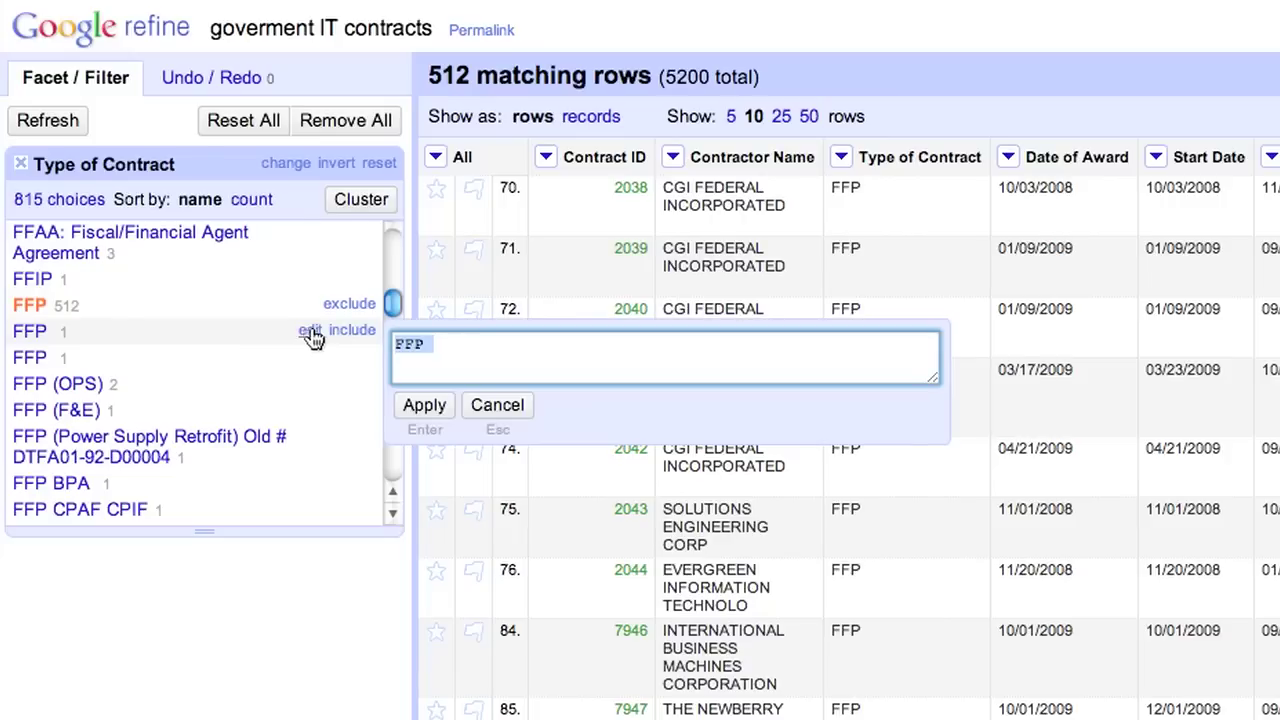
{"action": "left_click", "coordinate": [439, 371]}
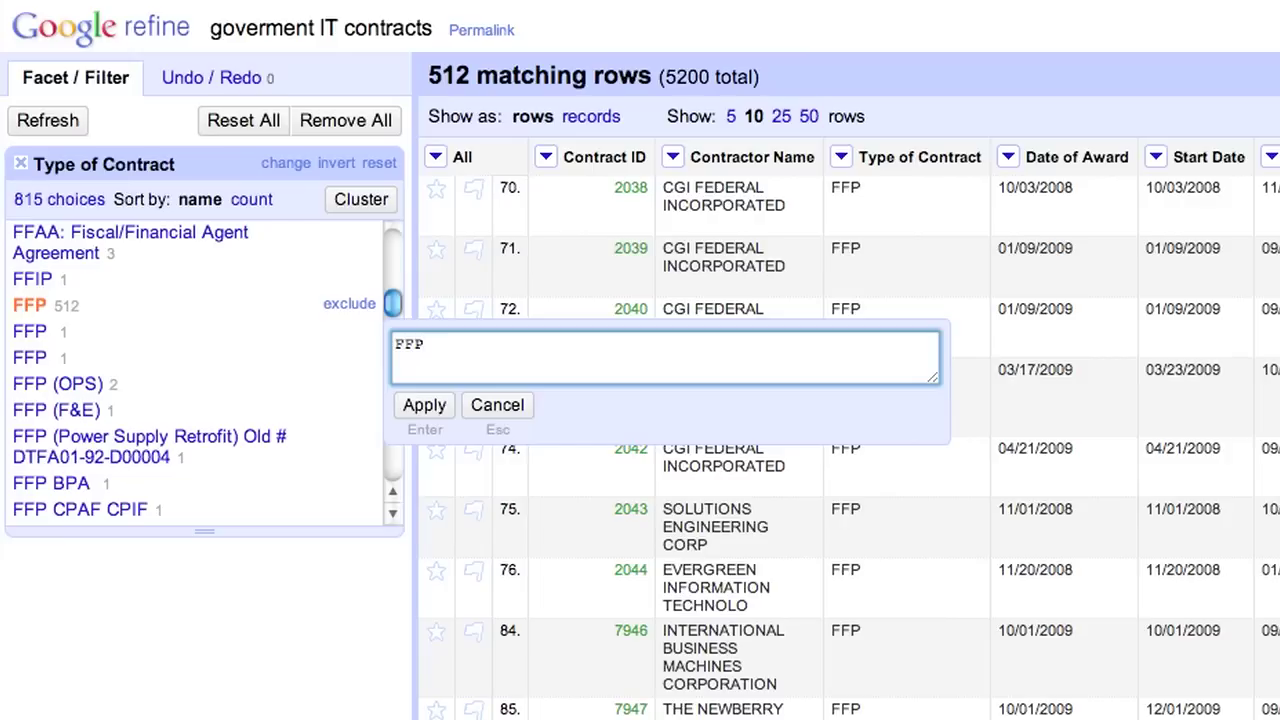
{"action": "left_click", "coordinate": [435, 407]}
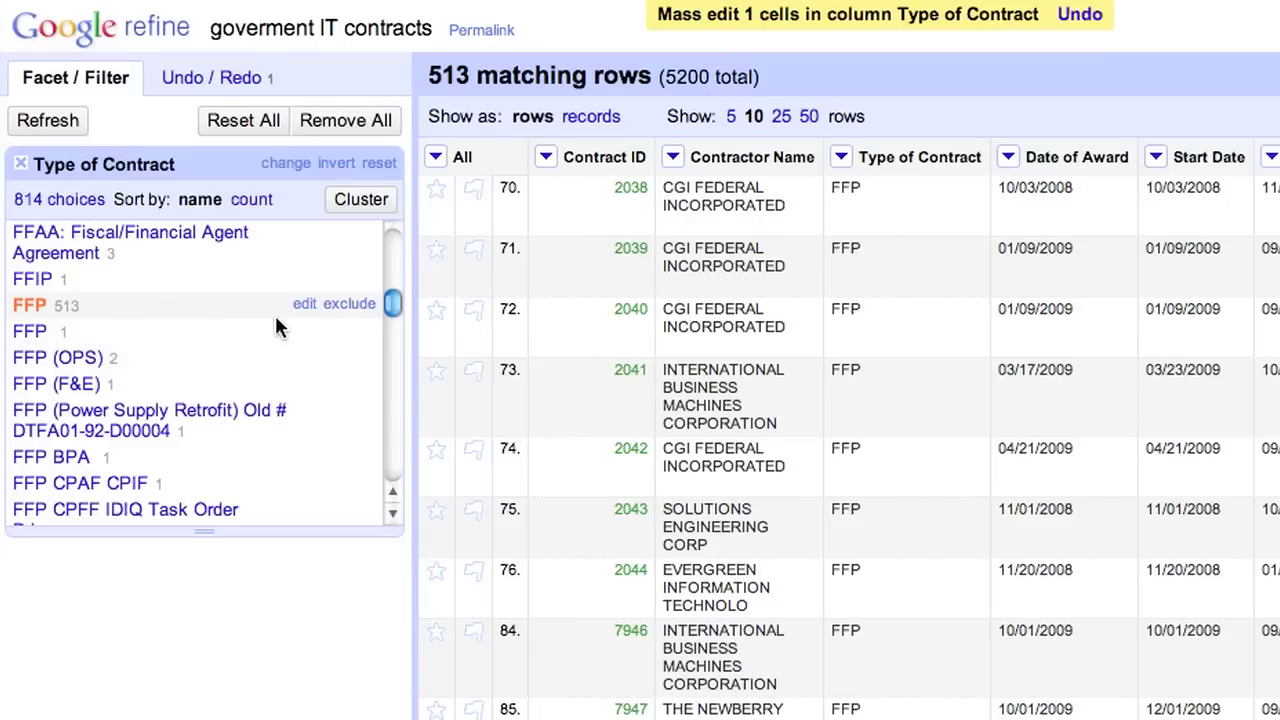
{"action": "left_click", "coordinate": [306, 332]}
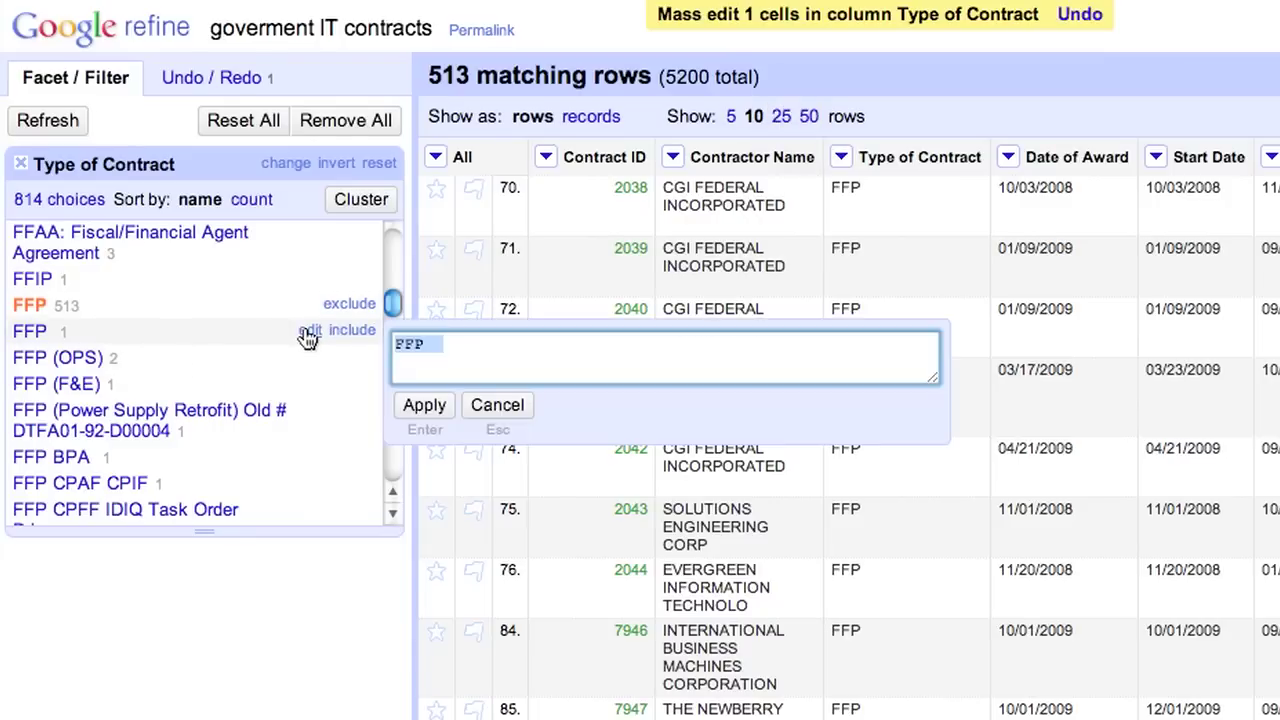
{"action": "key", "text": "End"}
{"action": "key", "text": "BackSpace"}
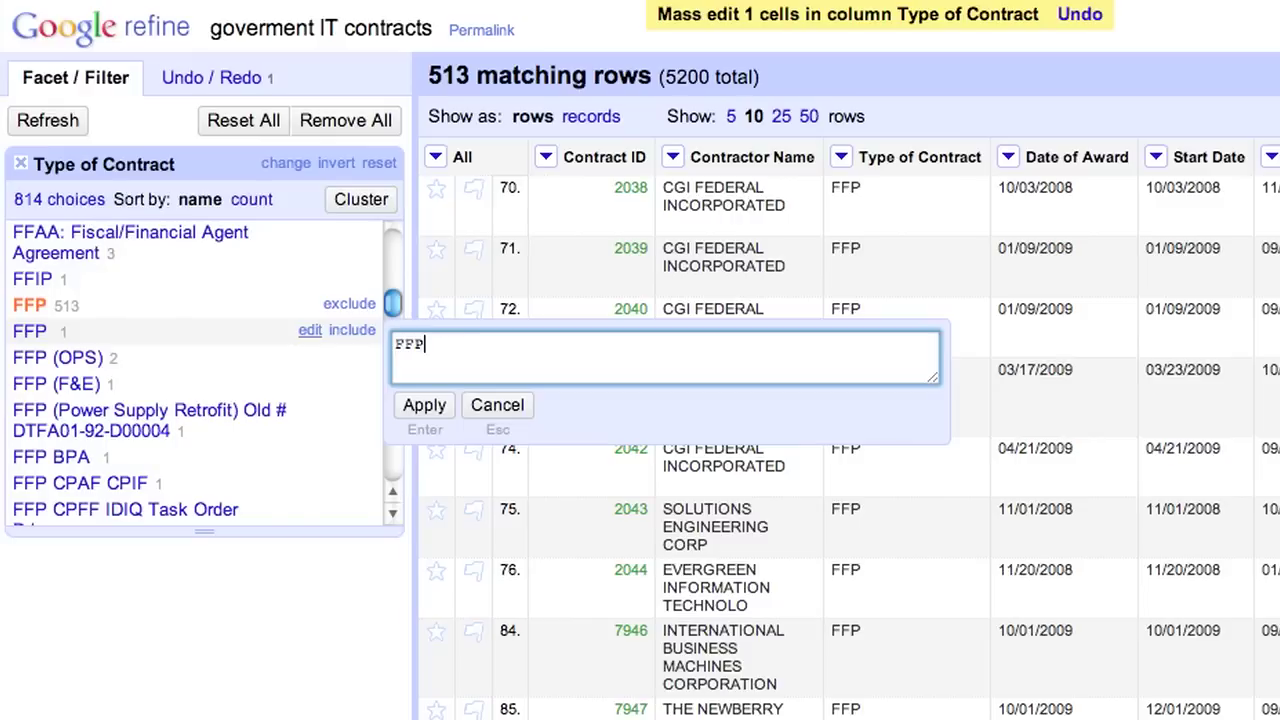
{"action": "key", "text": "Return"}
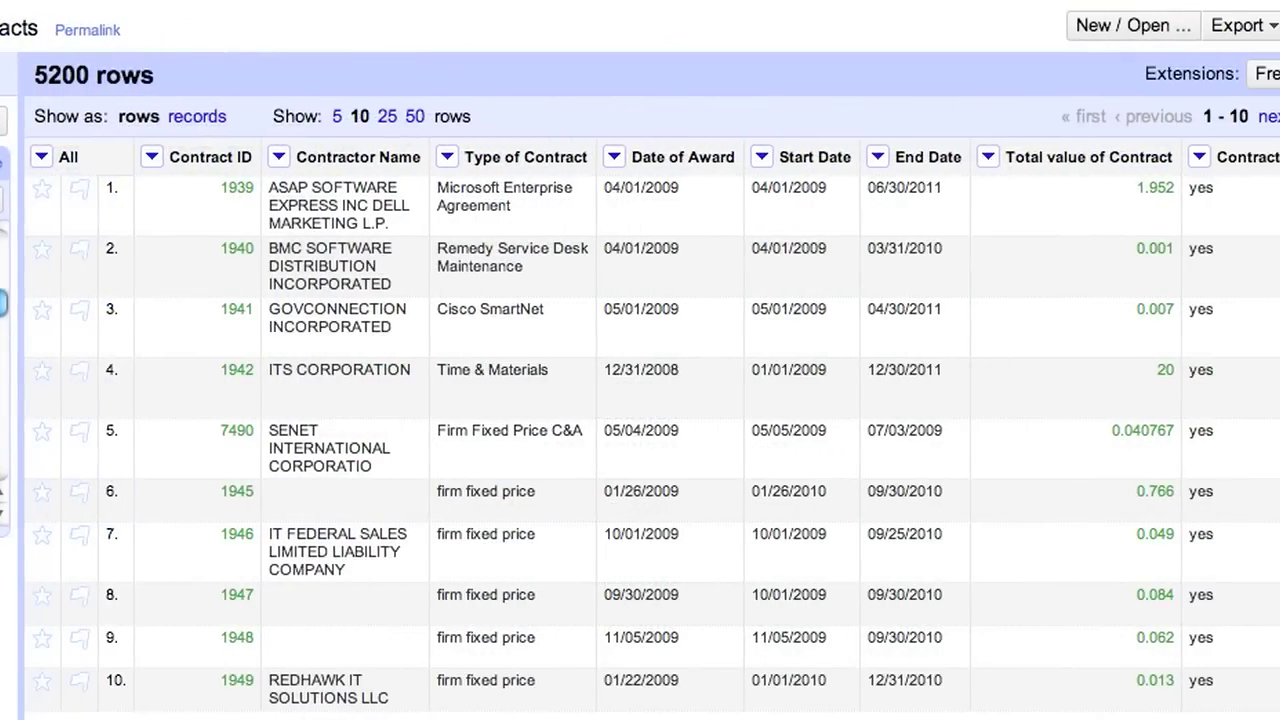
Step: Trim leading and trailing whitespace from all Type of Contract values
{"action": "left_click", "coordinate": [447, 158]}
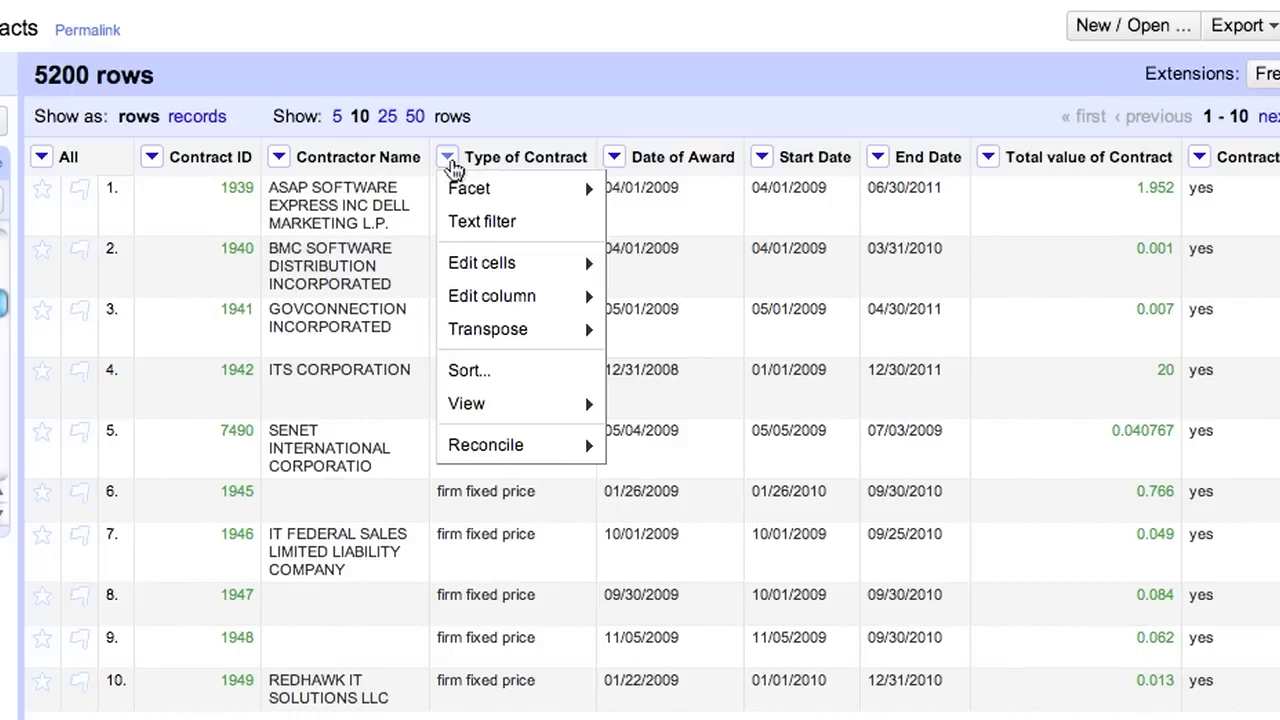
{"action": "mouse_move", "coordinate": [530, 266]}
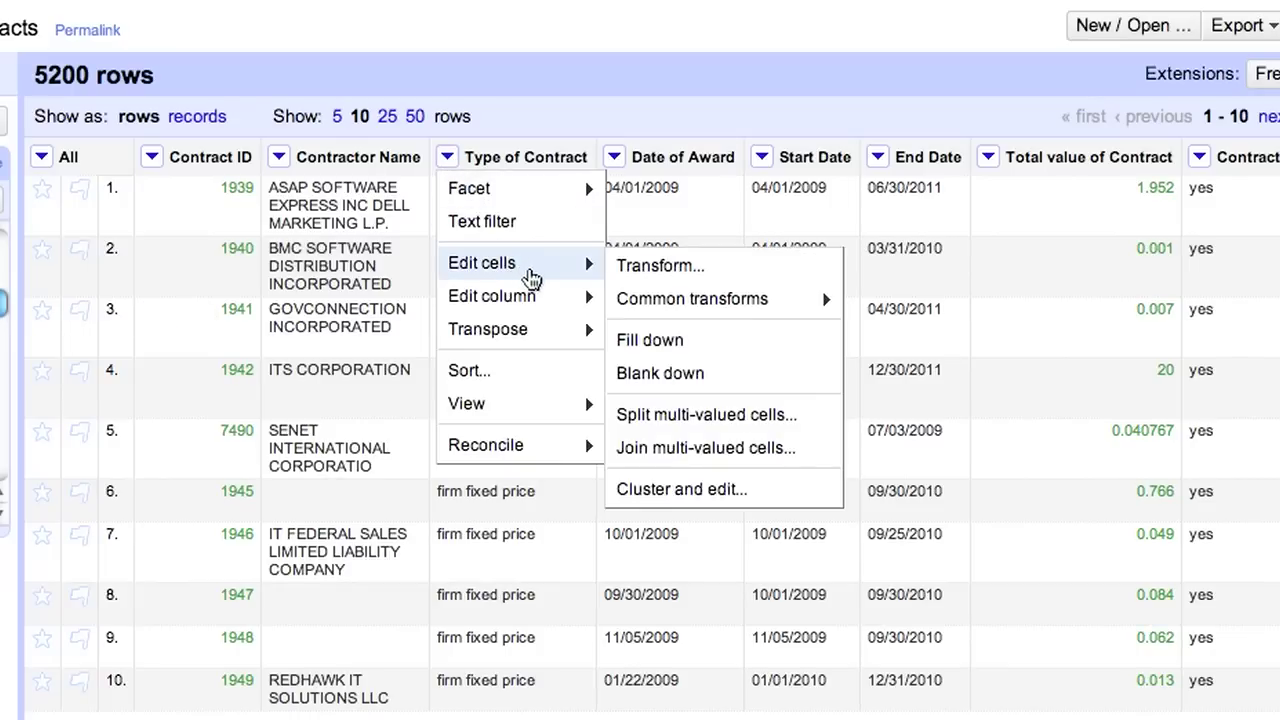
{"action": "mouse_move", "coordinate": [667, 310]}
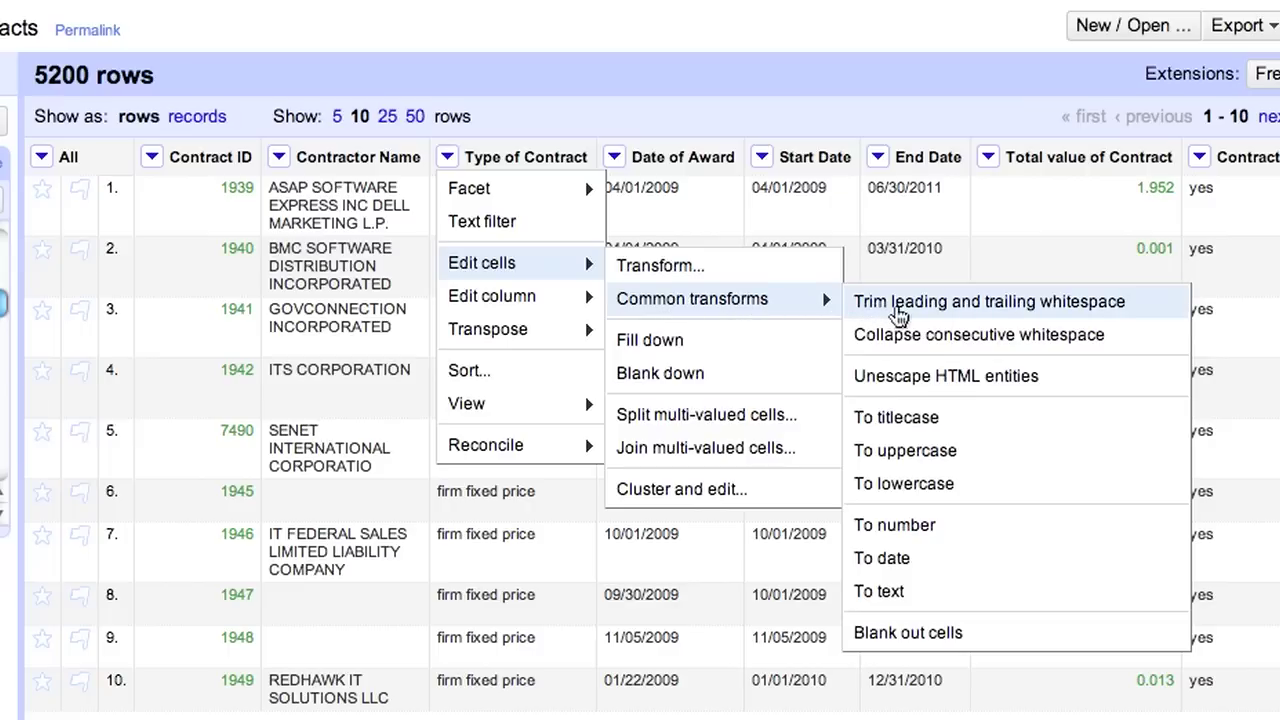
{"action": "left_click", "coordinate": [898, 312]}
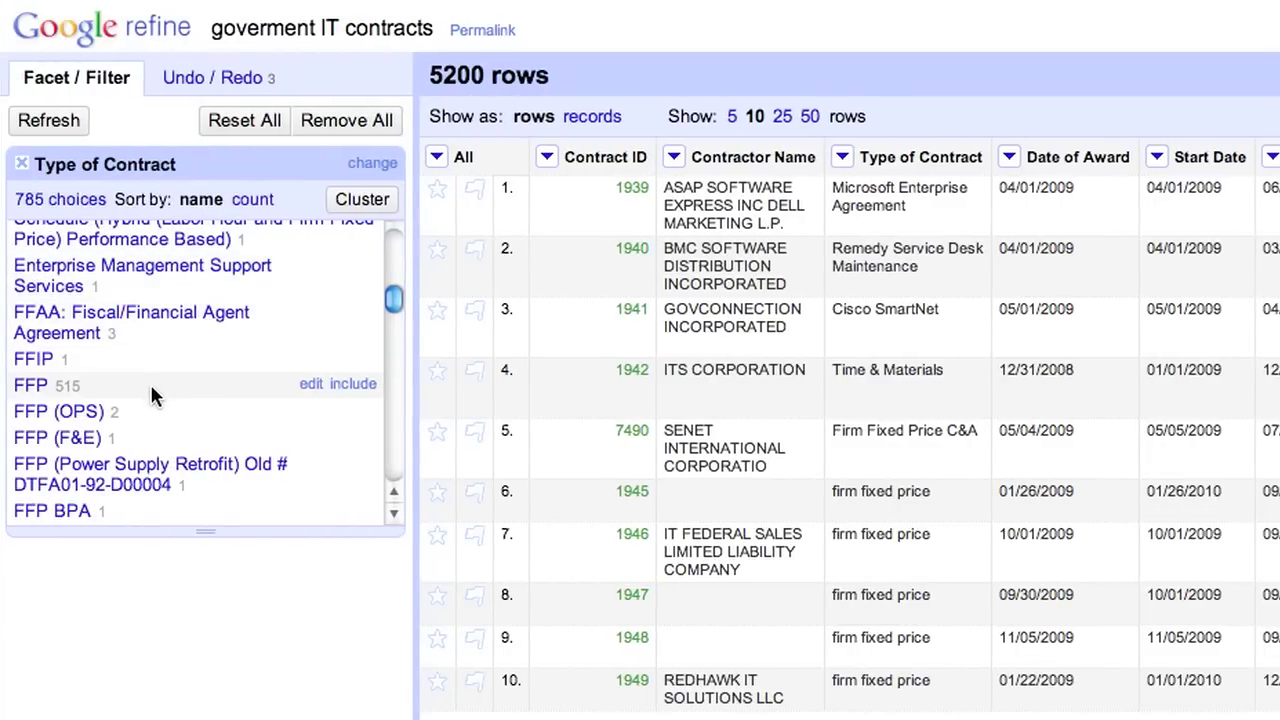
Step: Rename the FFP contract type to 'Firm Fixed Price'
{"action": "left_click", "coordinate": [303, 386]}
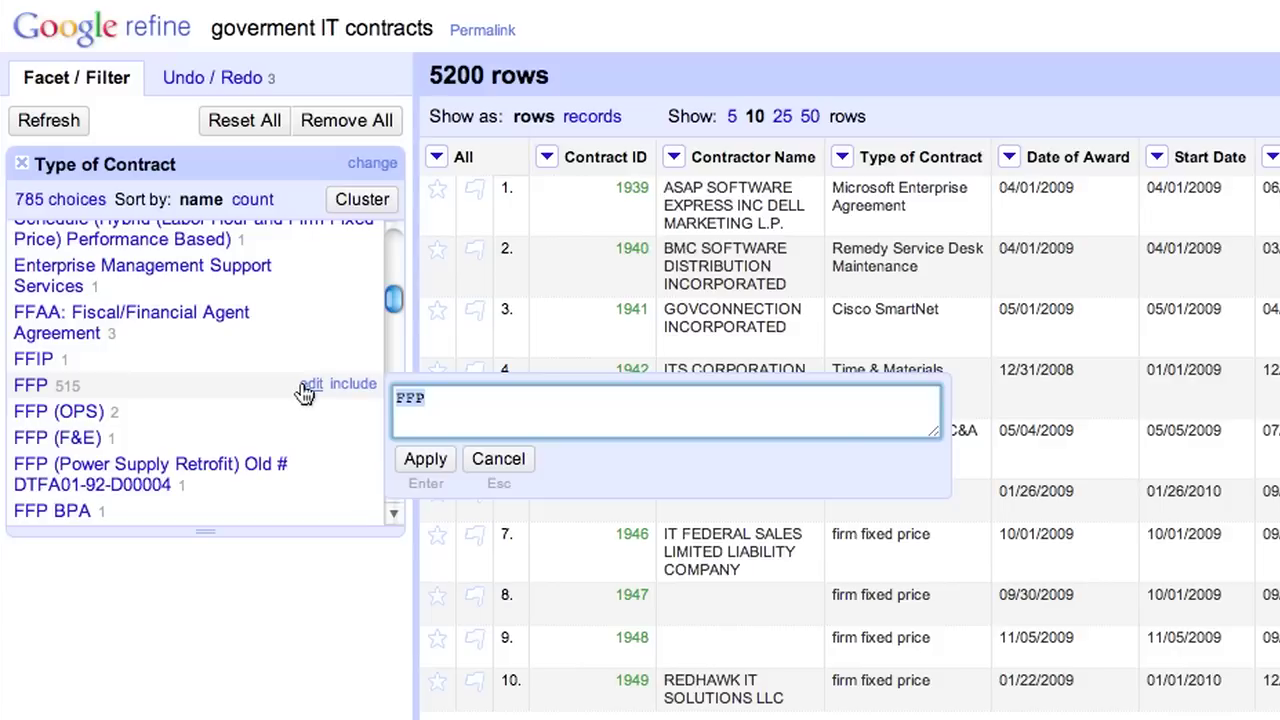
{"action": "type", "text": "Firm Fixed"}
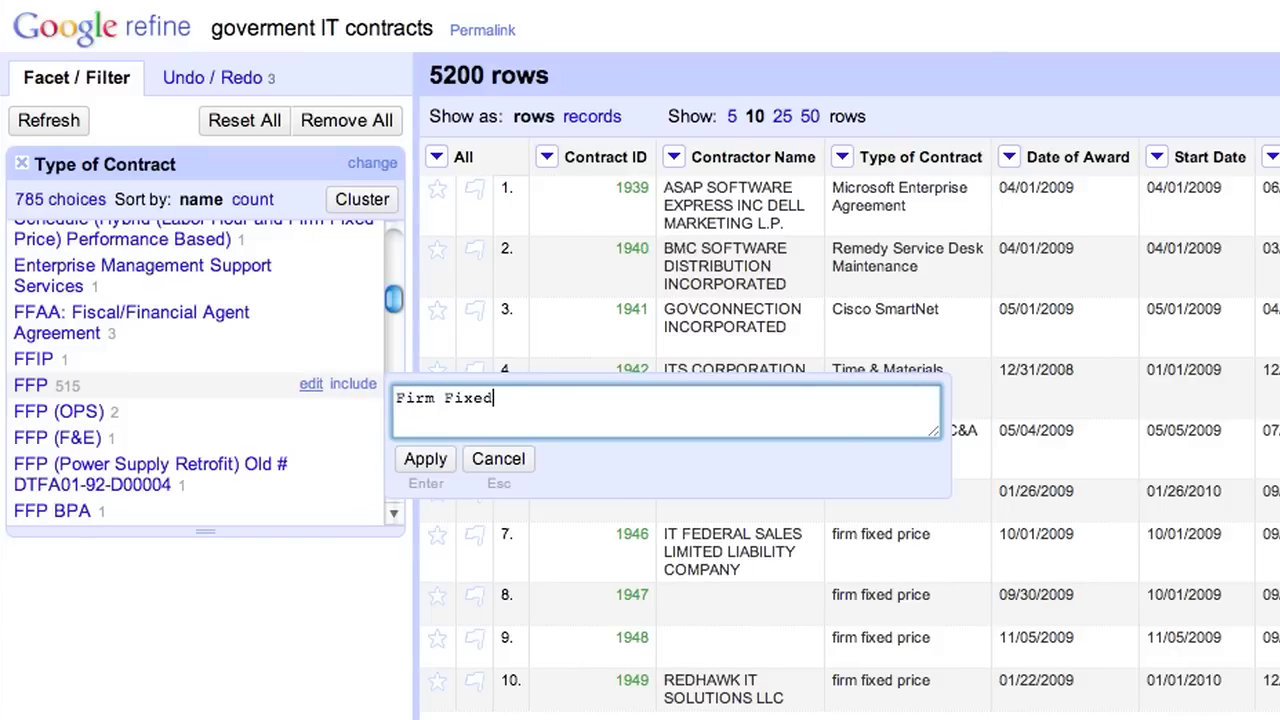
{"action": "type", "text": " Price"}
{"action": "left_click", "coordinate": [425, 462]}
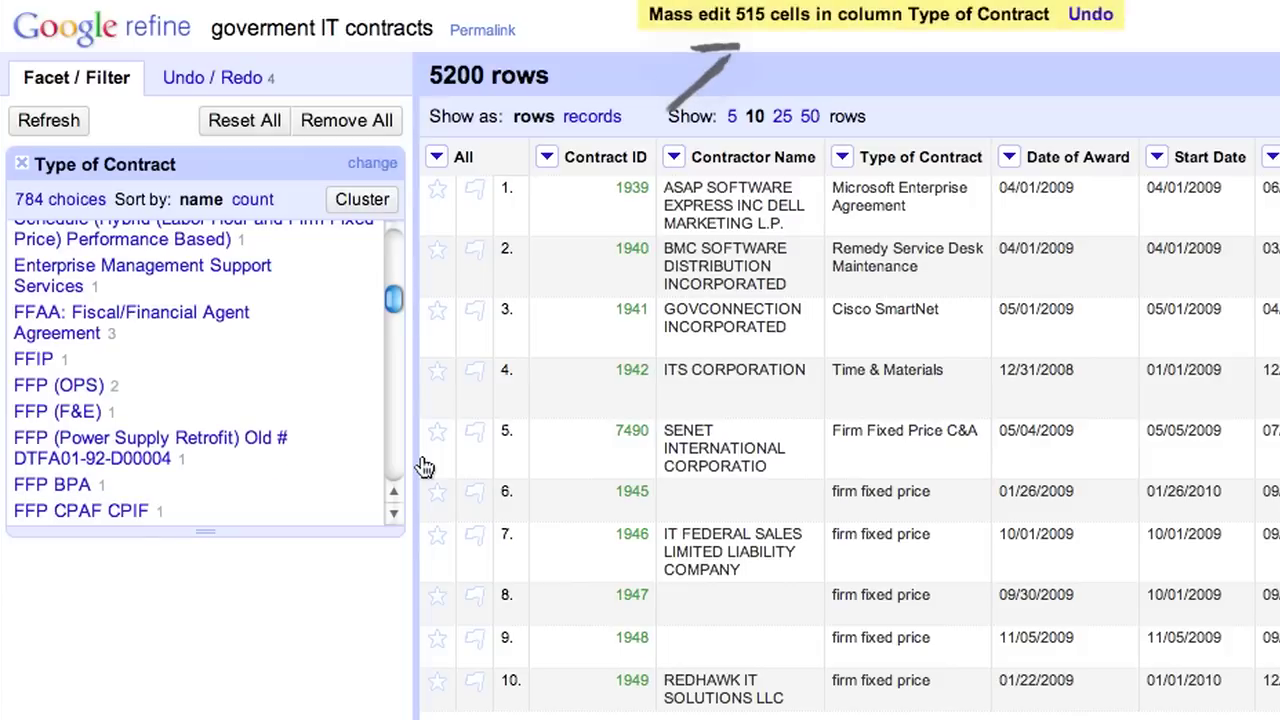
Step: Rename the T&M contract type to 'Time & Materials' for its 164 rows
{"action": "left_click_drag", "start_coordinate": [394, 300], "coordinate": [392, 367]}
{"action": "left_click", "coordinate": [310, 348]}
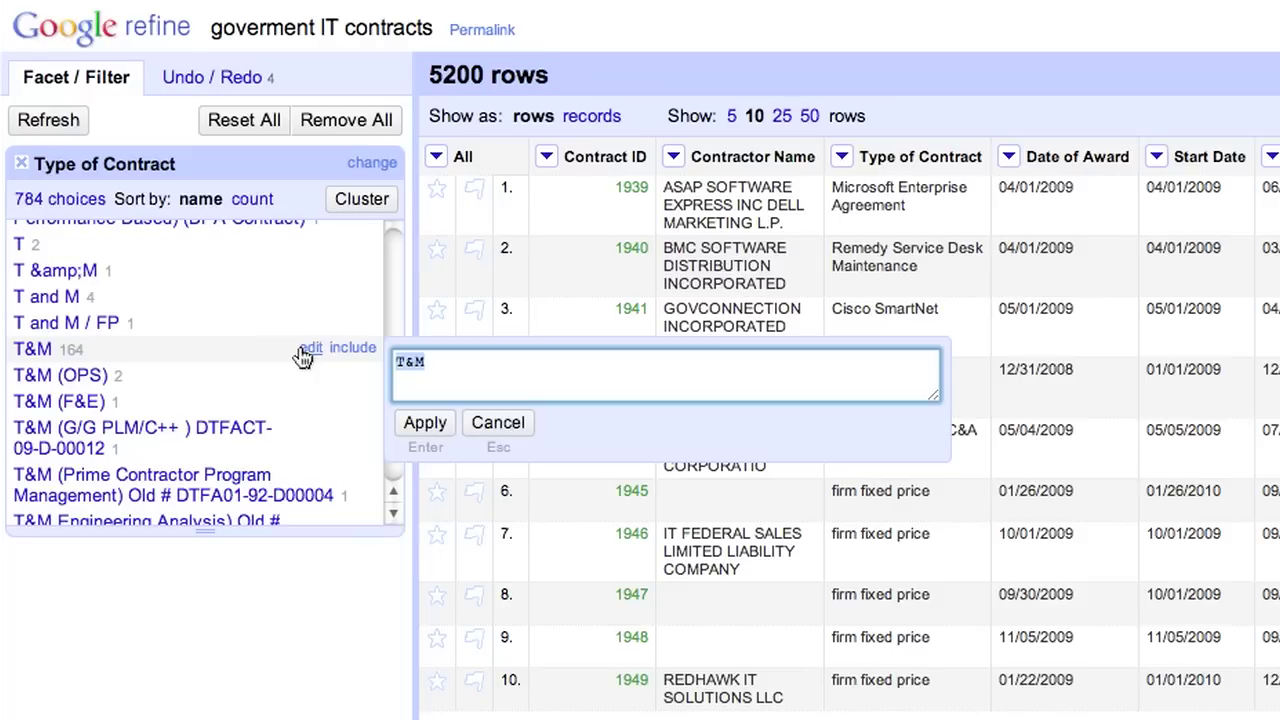
{"action": "type", "text": "Time &"}
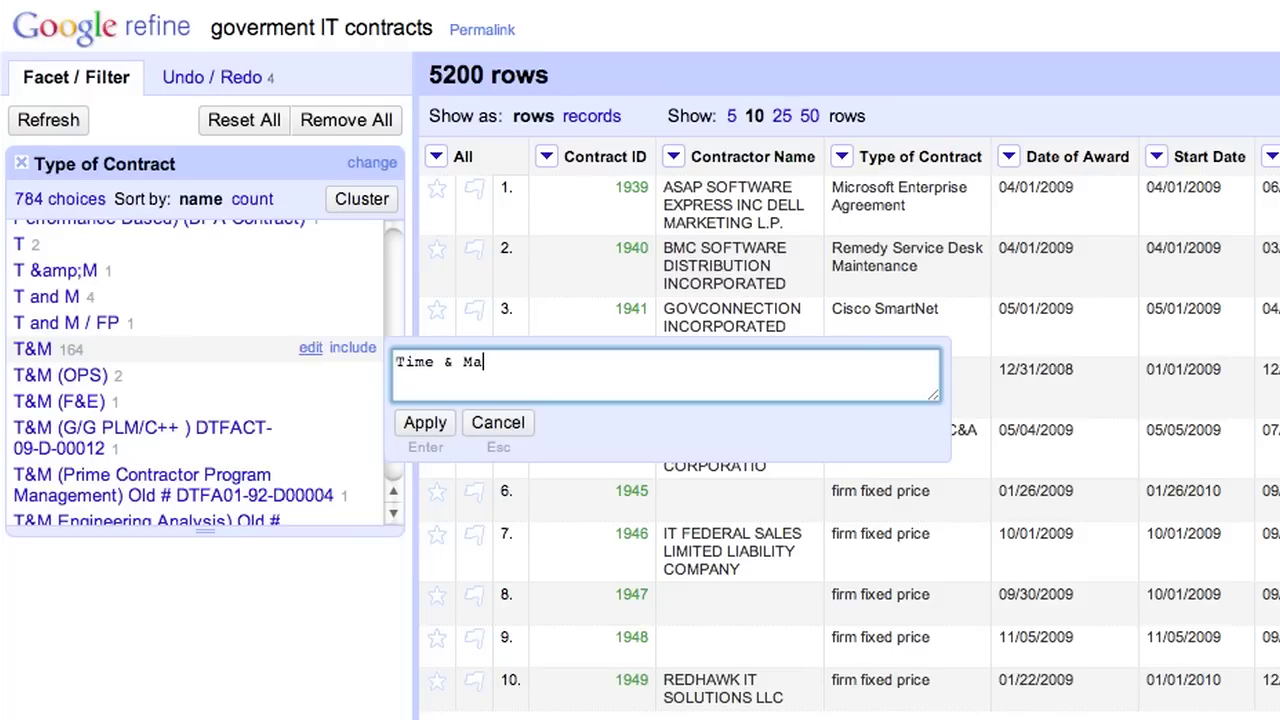
{"action": "type", "text": " Materials"}
{"action": "key", "text": "Return"}
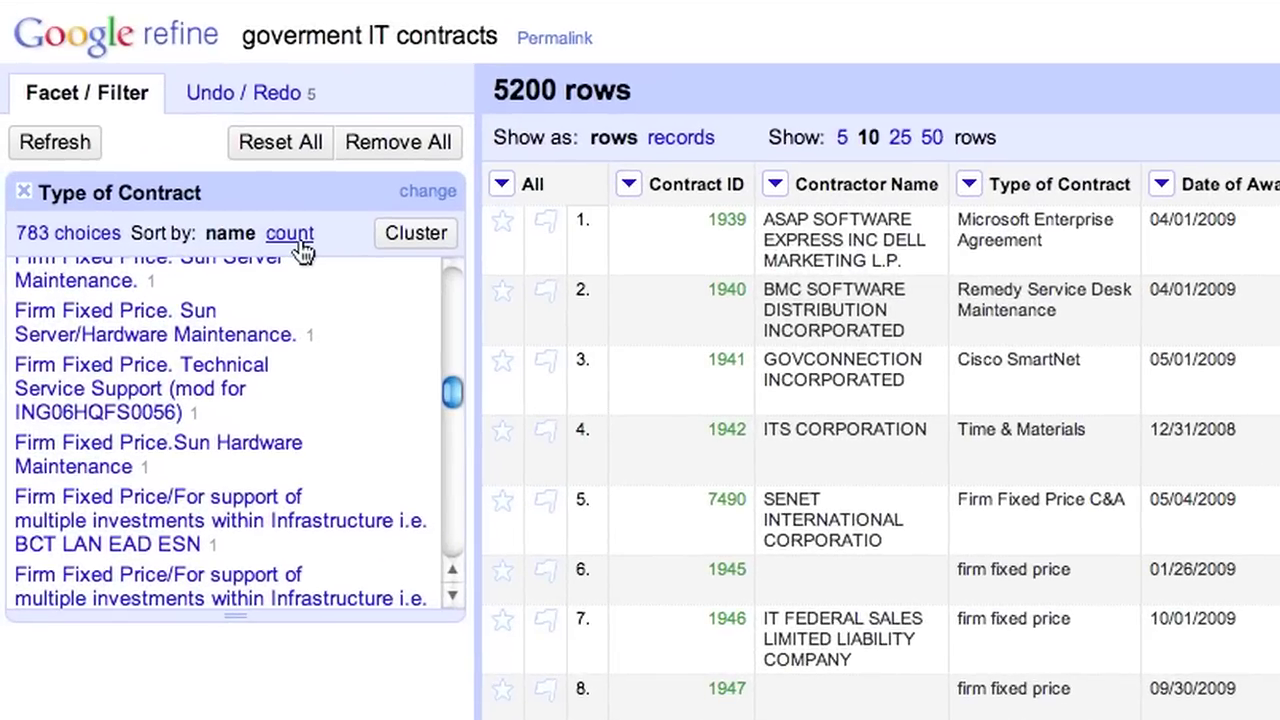
Step: Sort the Type of Contract facet by count, putting Firm Fixed Price (836) first
{"action": "left_click", "coordinate": [255, 201]}
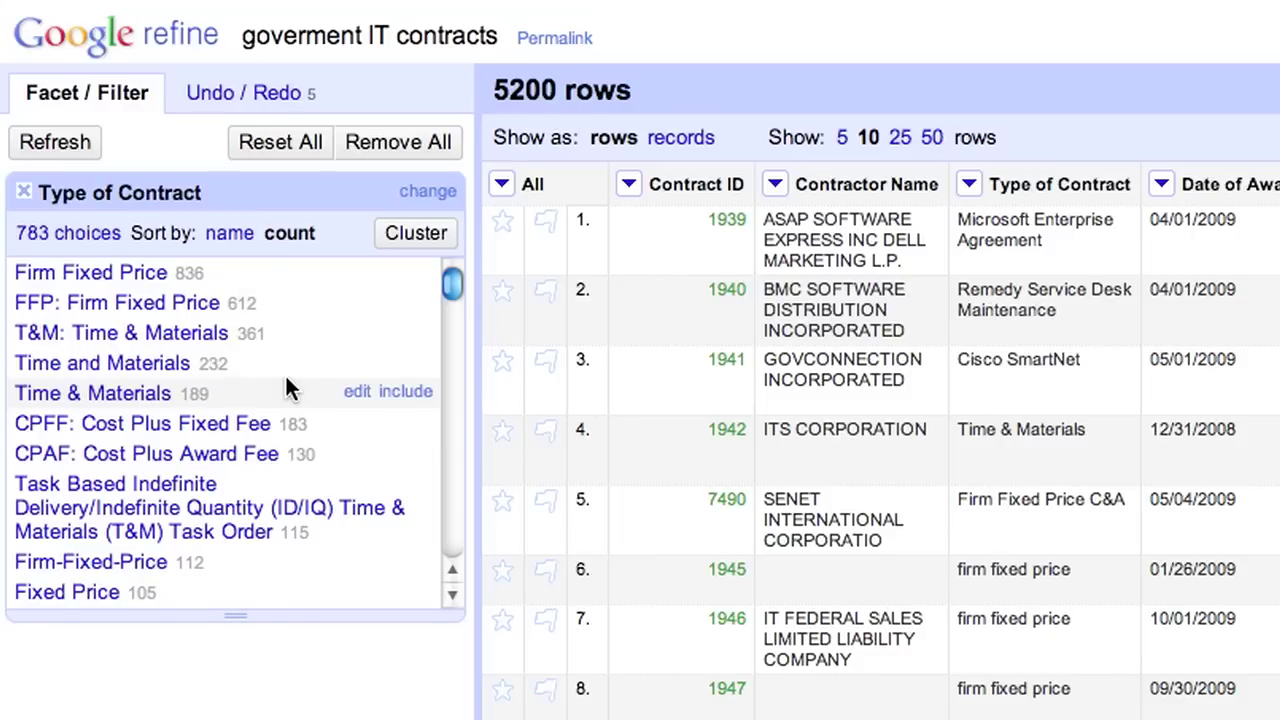
{"action": "scroll", "coordinate": [286, 381], "scroll_direction": "down", "scroll_amount": 8}
{"action": "scroll", "coordinate": [288, 388], "scroll_direction": "down", "scroll_amount": 6}
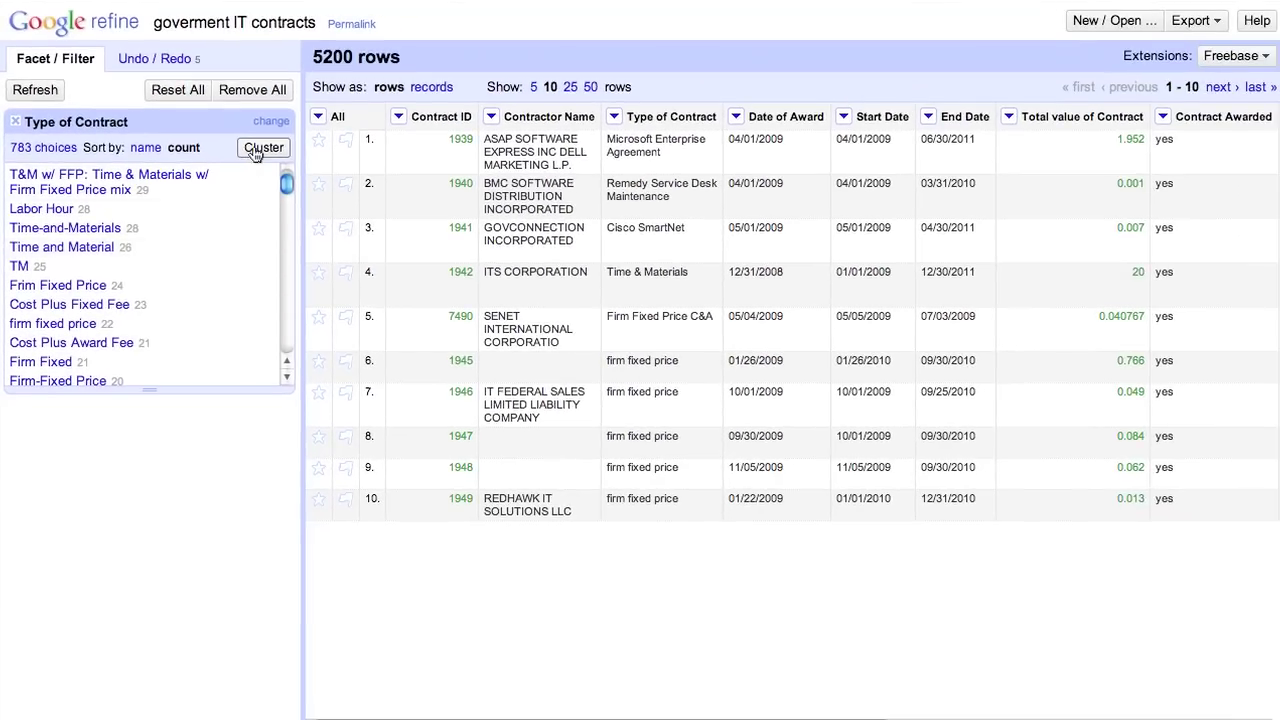
Step: Cluster the Type of Contract values using the ngram-fingerprint keying function
{"action": "left_click", "coordinate": [260, 148]}
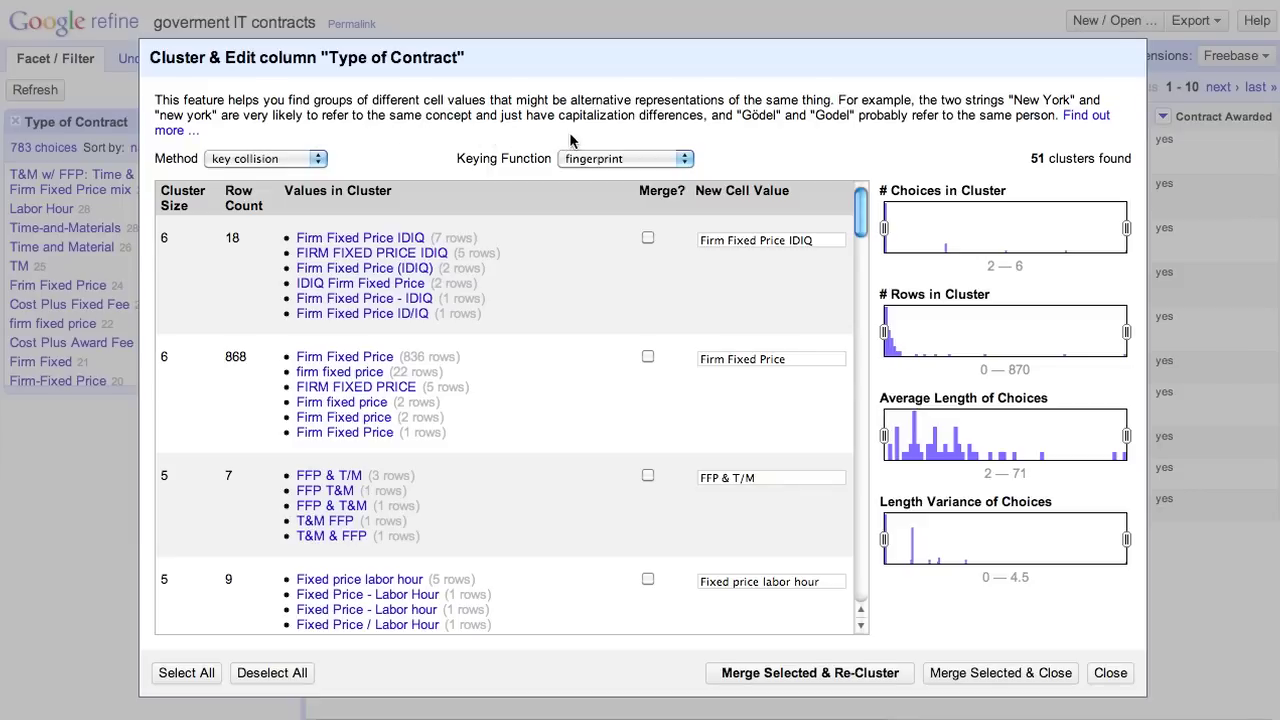
{"action": "left_click", "coordinate": [594, 161]}
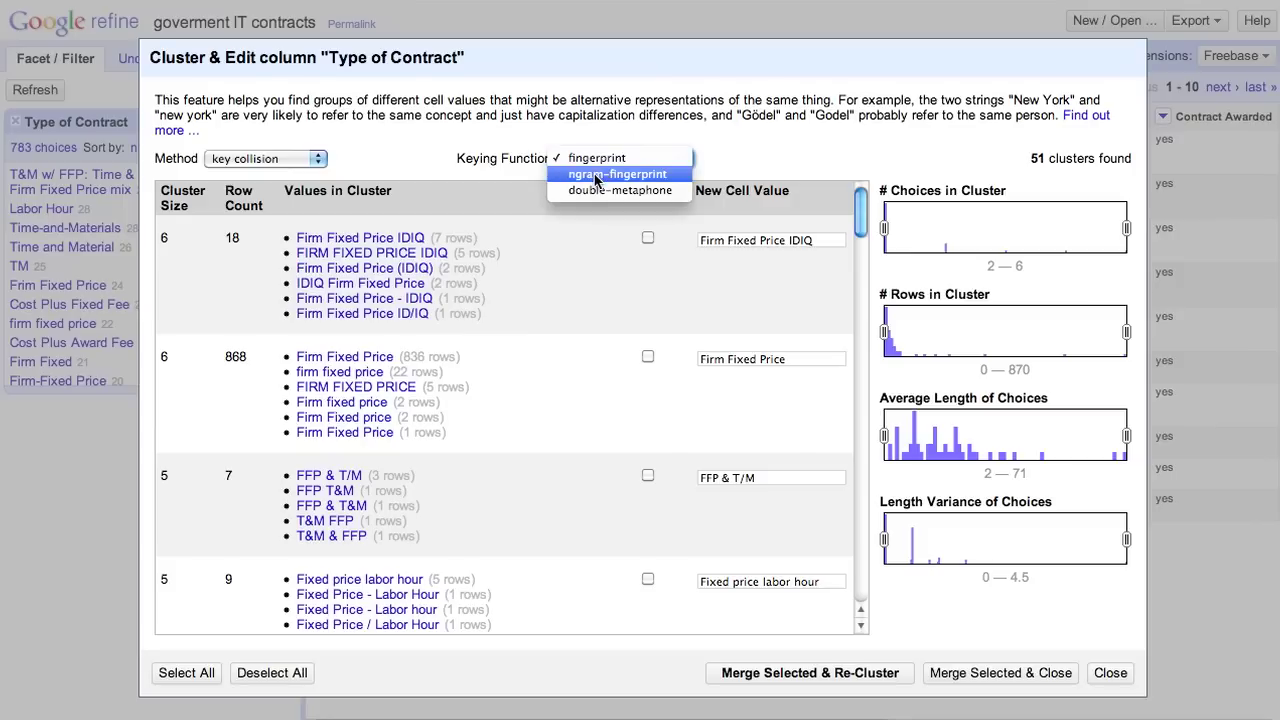
{"action": "left_click", "coordinate": [596, 175]}
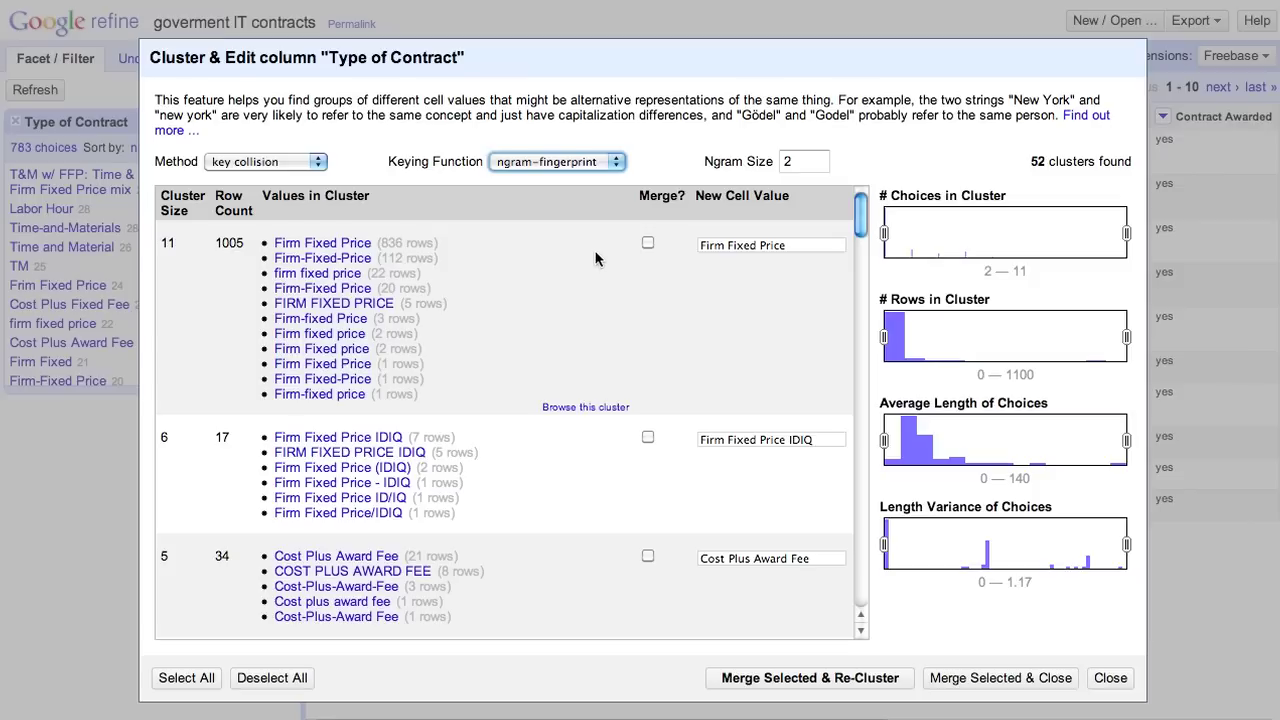
Step: Select every cluster and merge them, cutting contract types from 783 to 691
{"action": "left_click", "coordinate": [648, 242]}
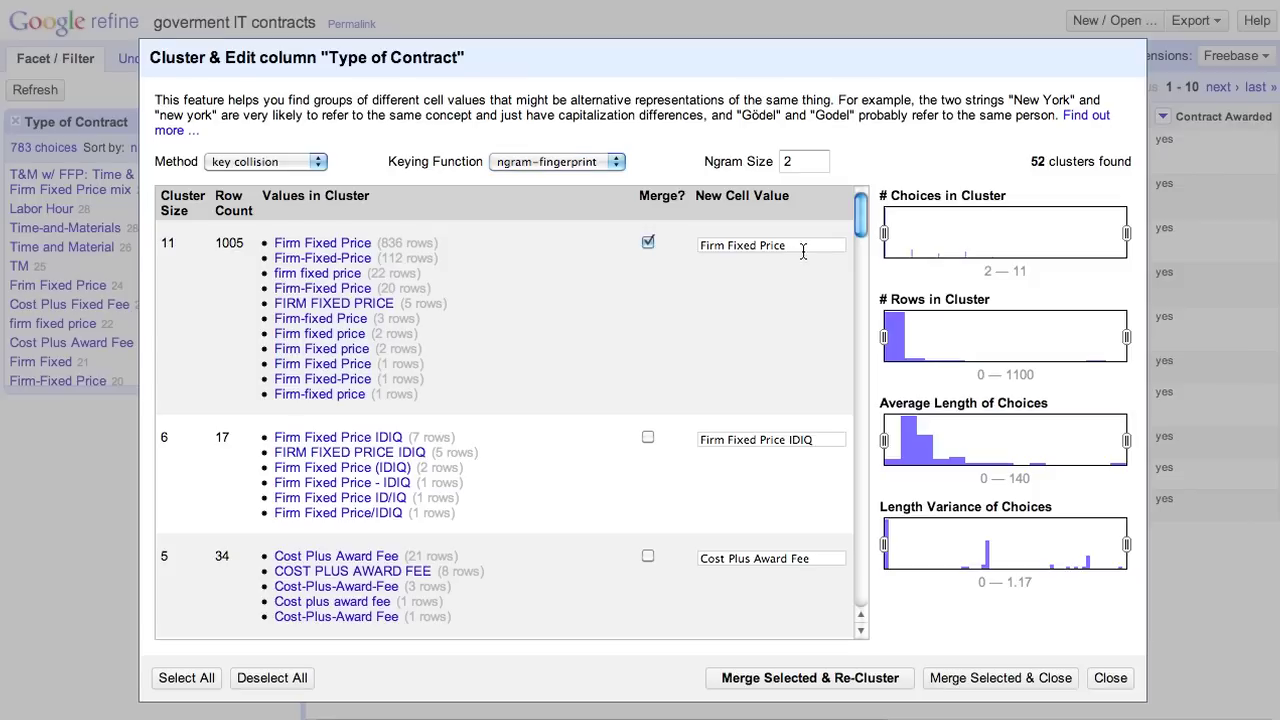
{"action": "left_click_drag", "start_coordinate": [802, 251], "coordinate": [683, 246]}
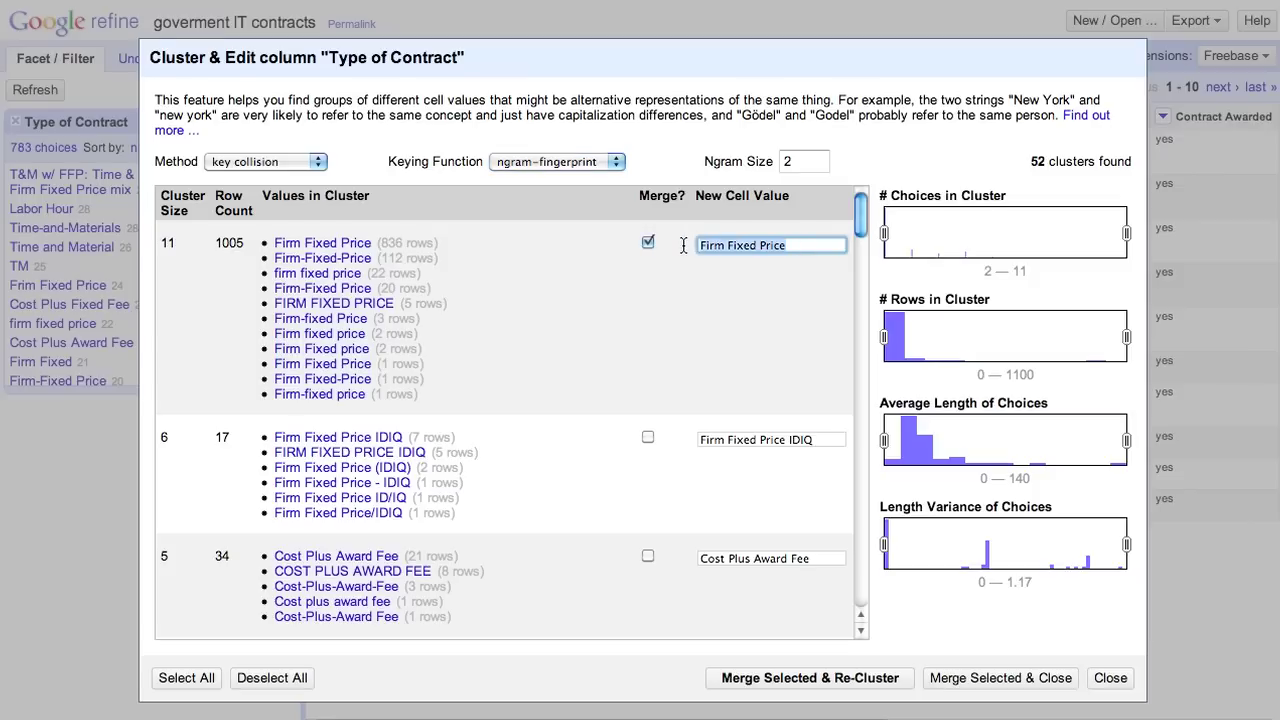
{"action": "scroll", "coordinate": [682, 245], "scroll_direction": "down", "scroll_amount": 10}
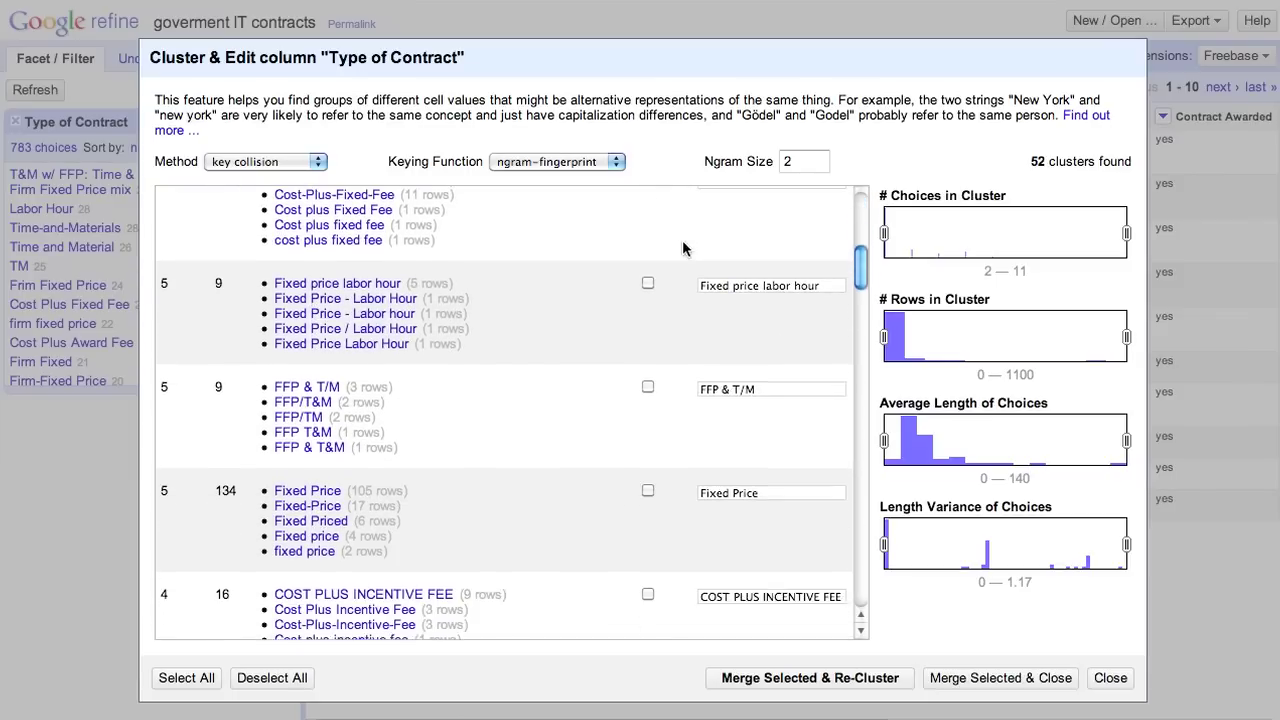
{"action": "scroll", "coordinate": [682, 248], "scroll_direction": "down", "scroll_amount": 7}
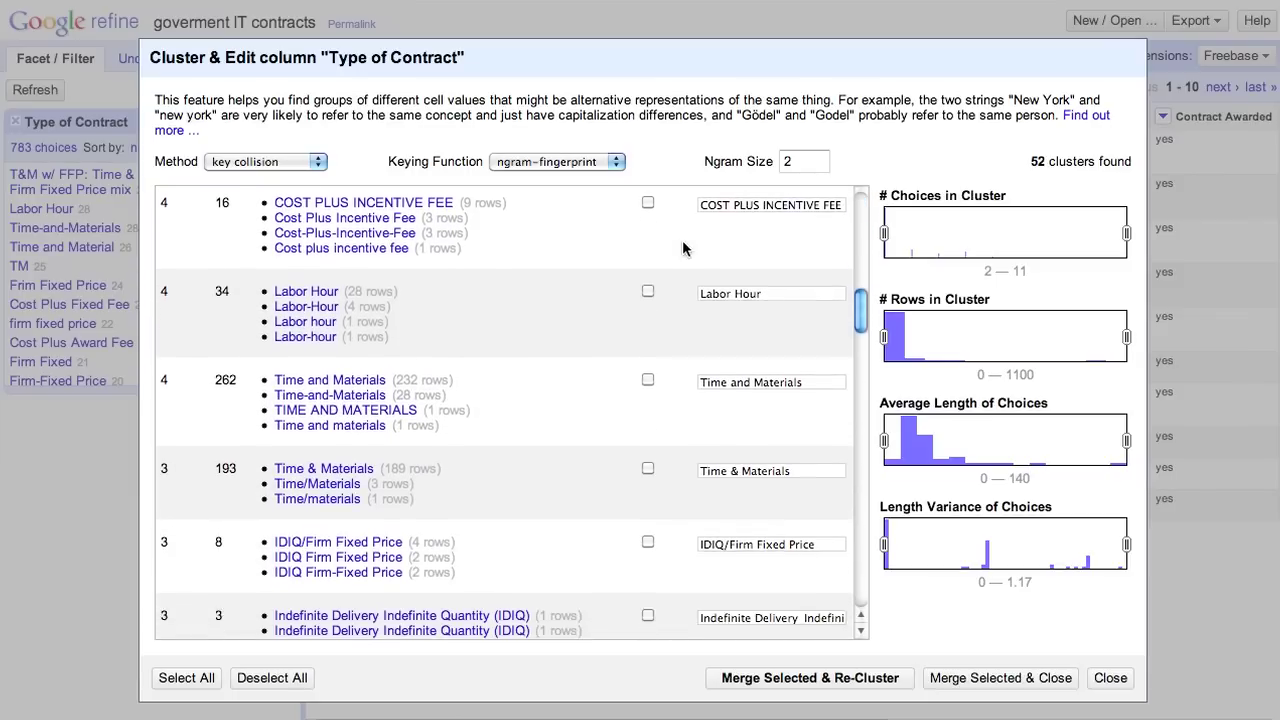
{"action": "scroll", "coordinate": [683, 243], "scroll_direction": "down", "scroll_amount": 4}
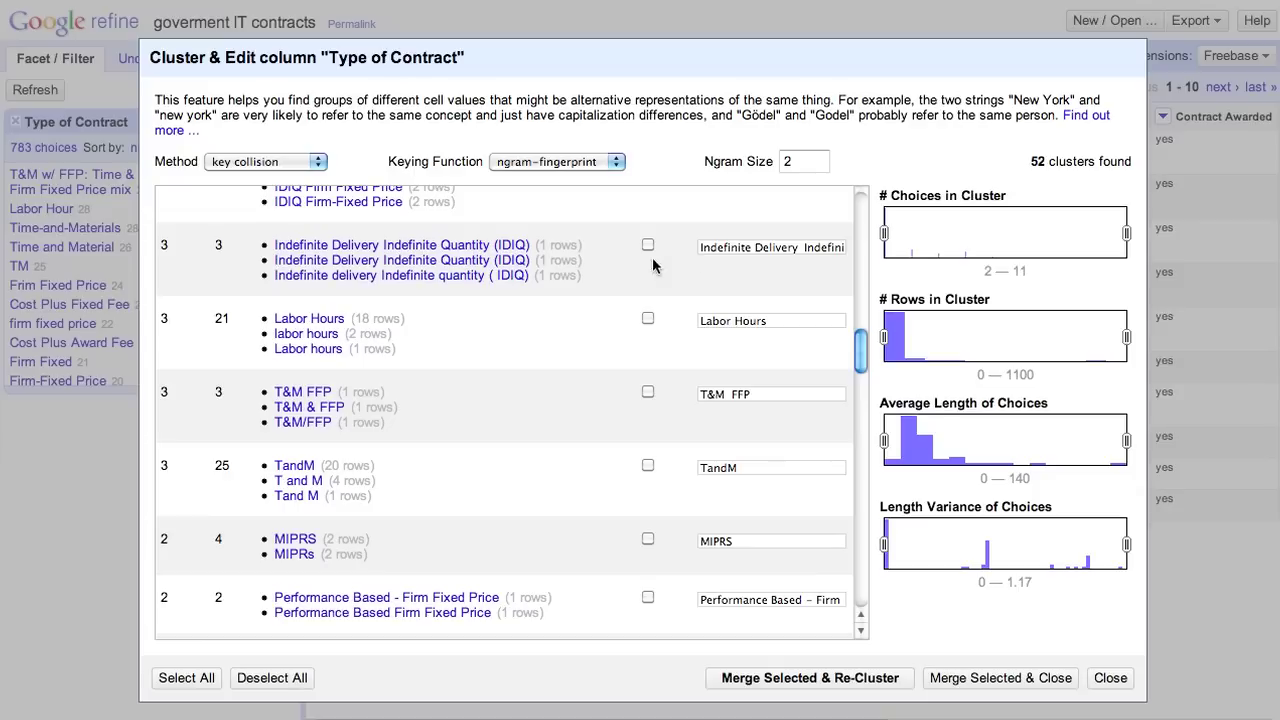
{"action": "left_click", "coordinate": [186, 678]}
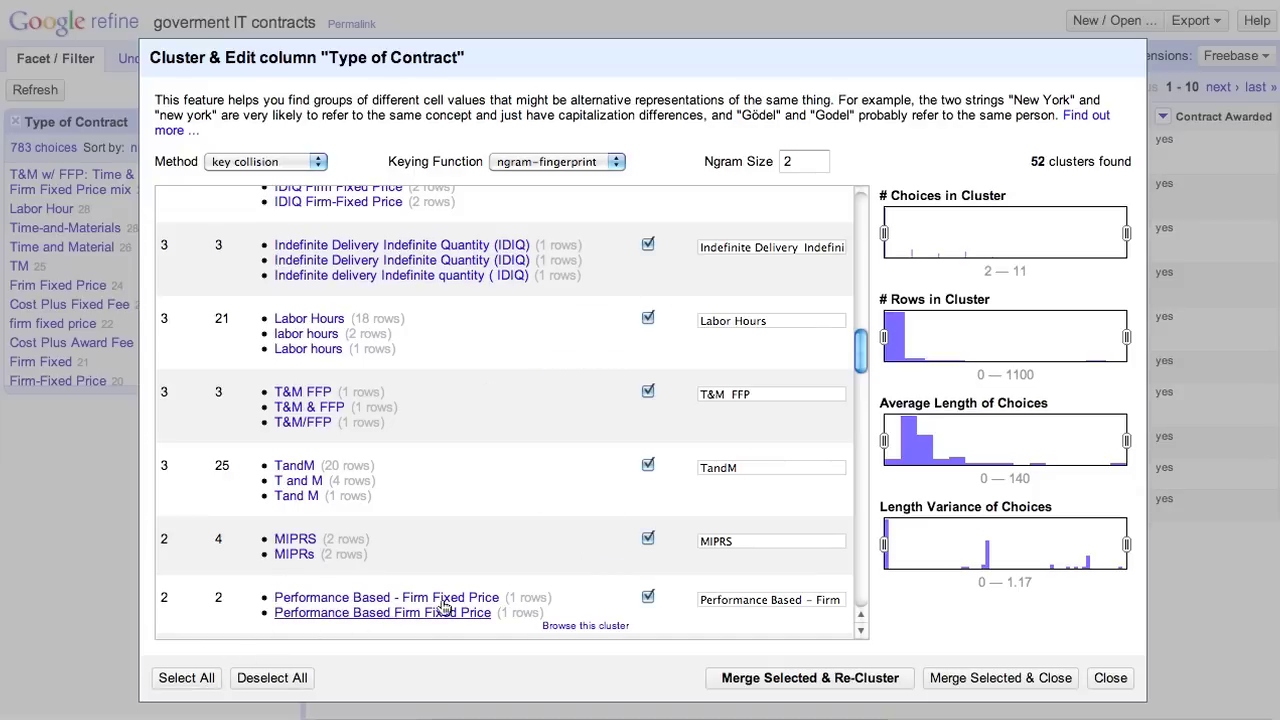
{"action": "left_click", "coordinate": [950, 680]}
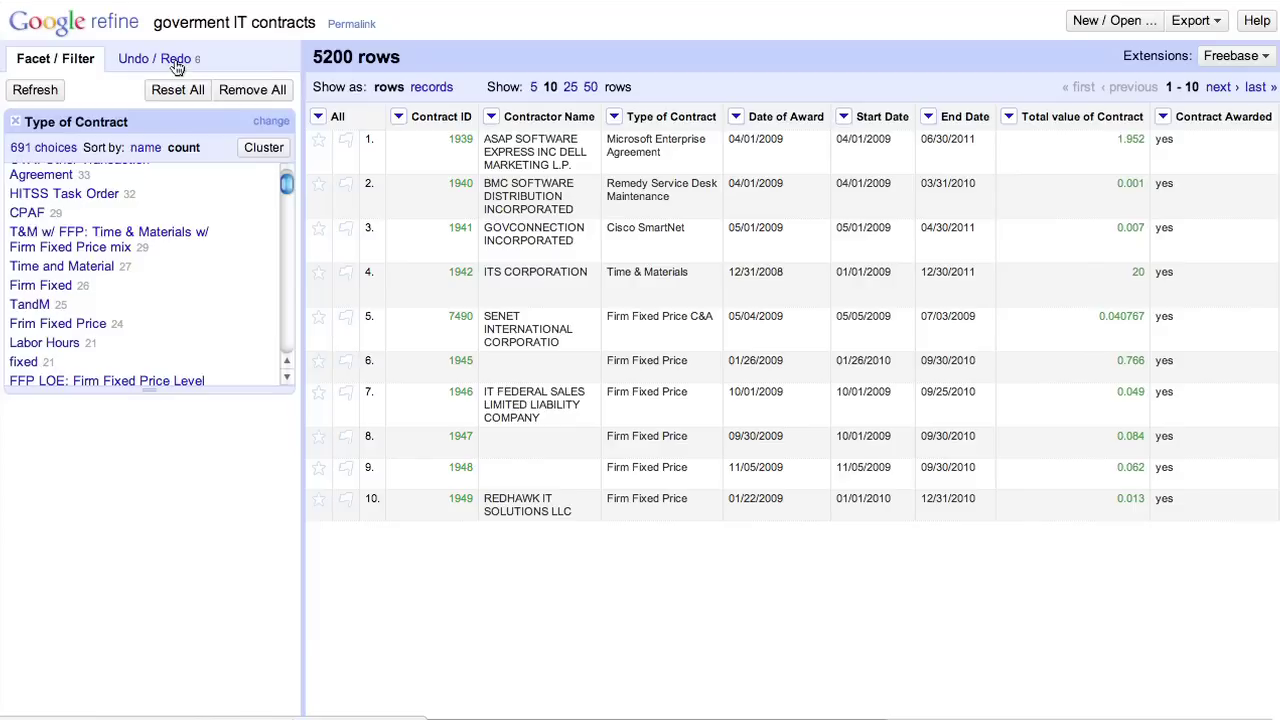
Step: Use the Undo/Redo history to revert the cluster merge, then go back to 'Create project'
{"action": "left_click", "coordinate": [170, 60]}
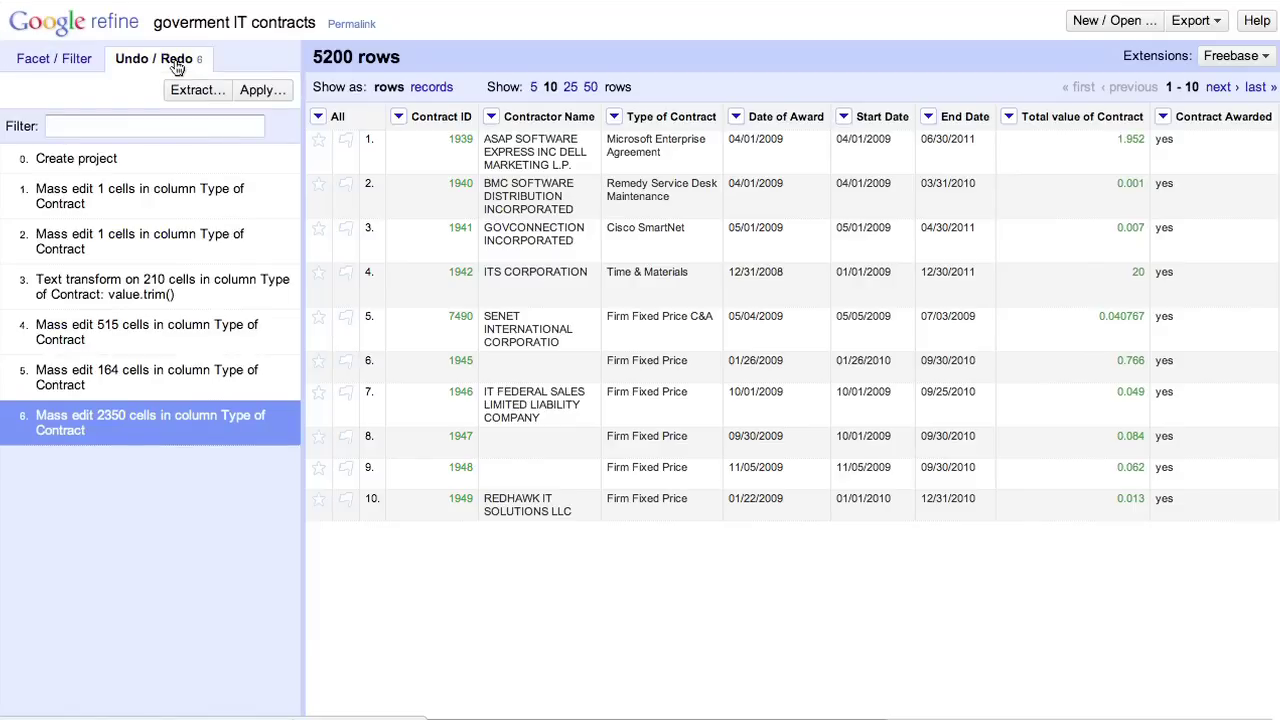
{"action": "left_click", "coordinate": [155, 376]}
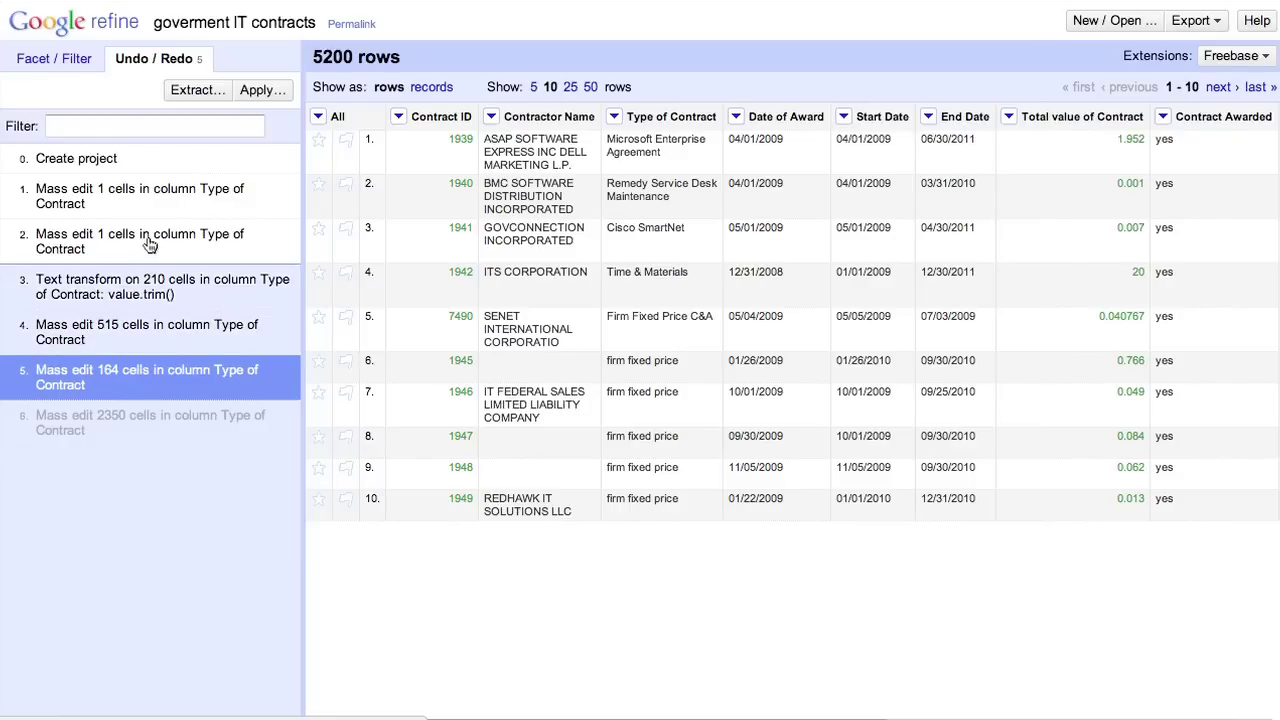
{"action": "left_click", "coordinate": [153, 160]}
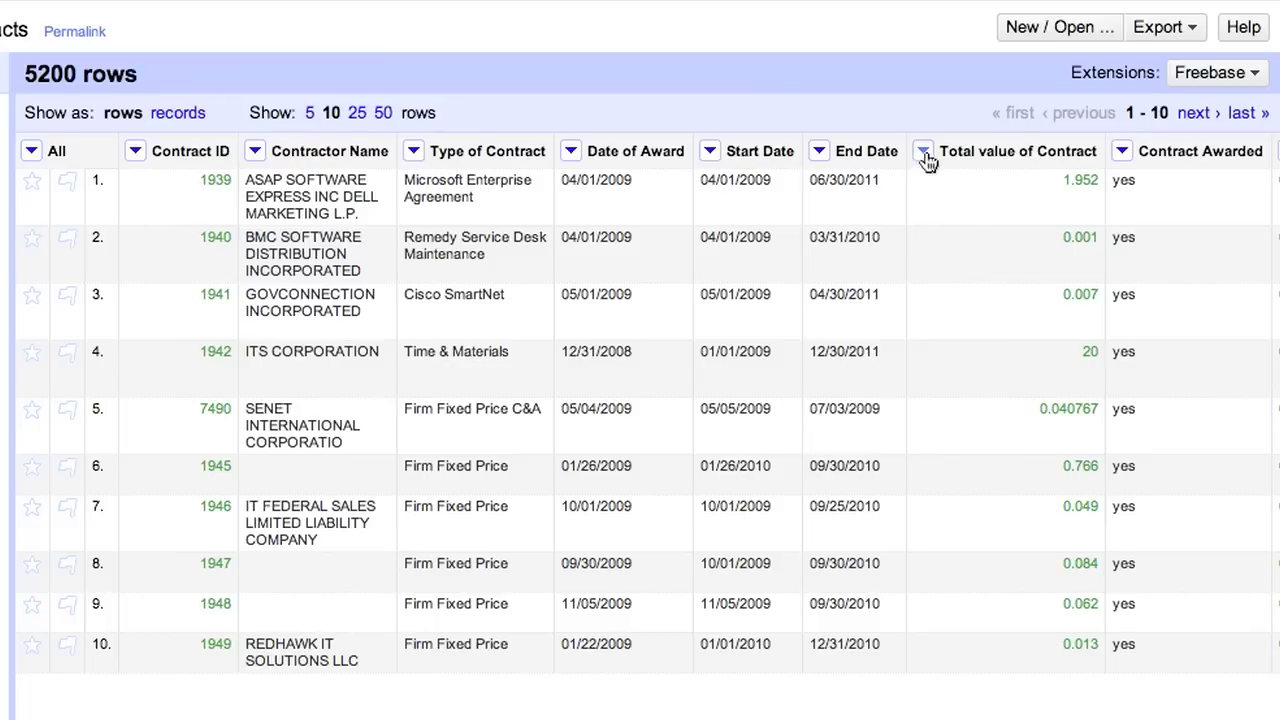
Step: Add a numeric facet on the Total value of Contract column
{"action": "left_click", "coordinate": [925, 156]}
{"action": "mouse_move", "coordinate": [940, 178]}
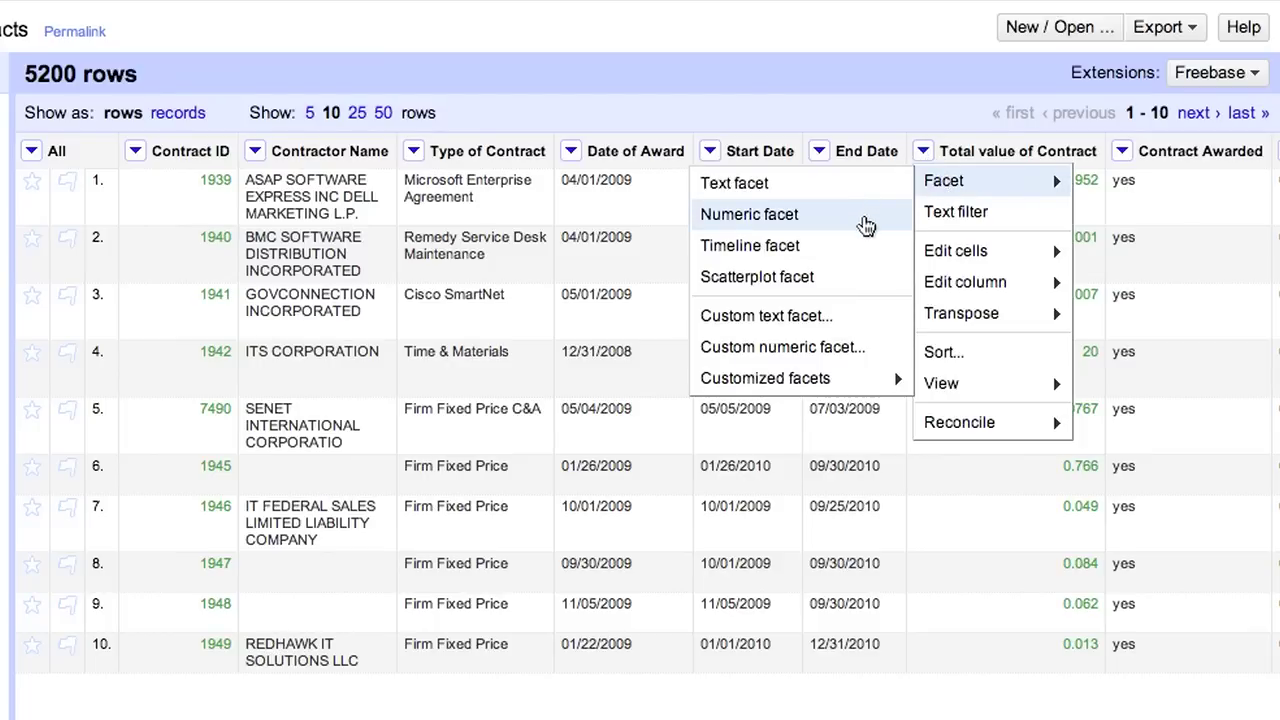
{"action": "left_click", "coordinate": [863, 220]}
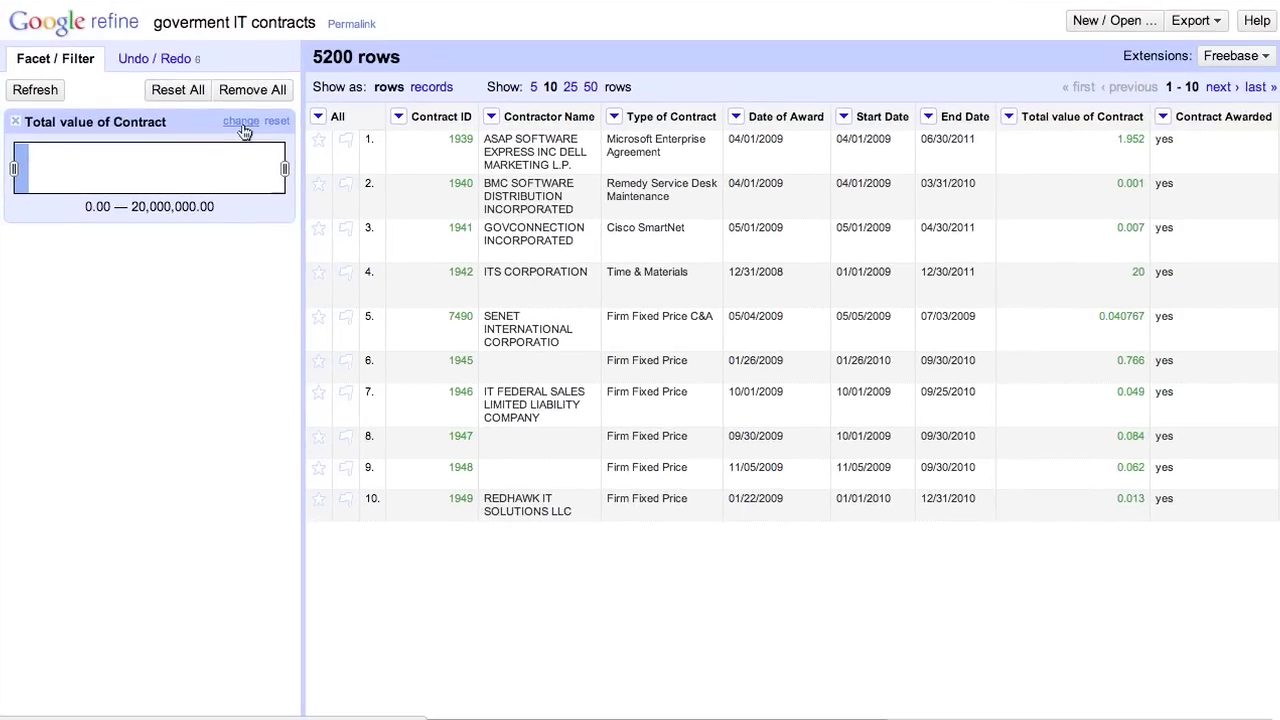
Step: Change the facet expression to value.log(), exposing 27 error rows beside 5173 numeric ones
{"action": "left_click", "coordinate": [241, 121]}
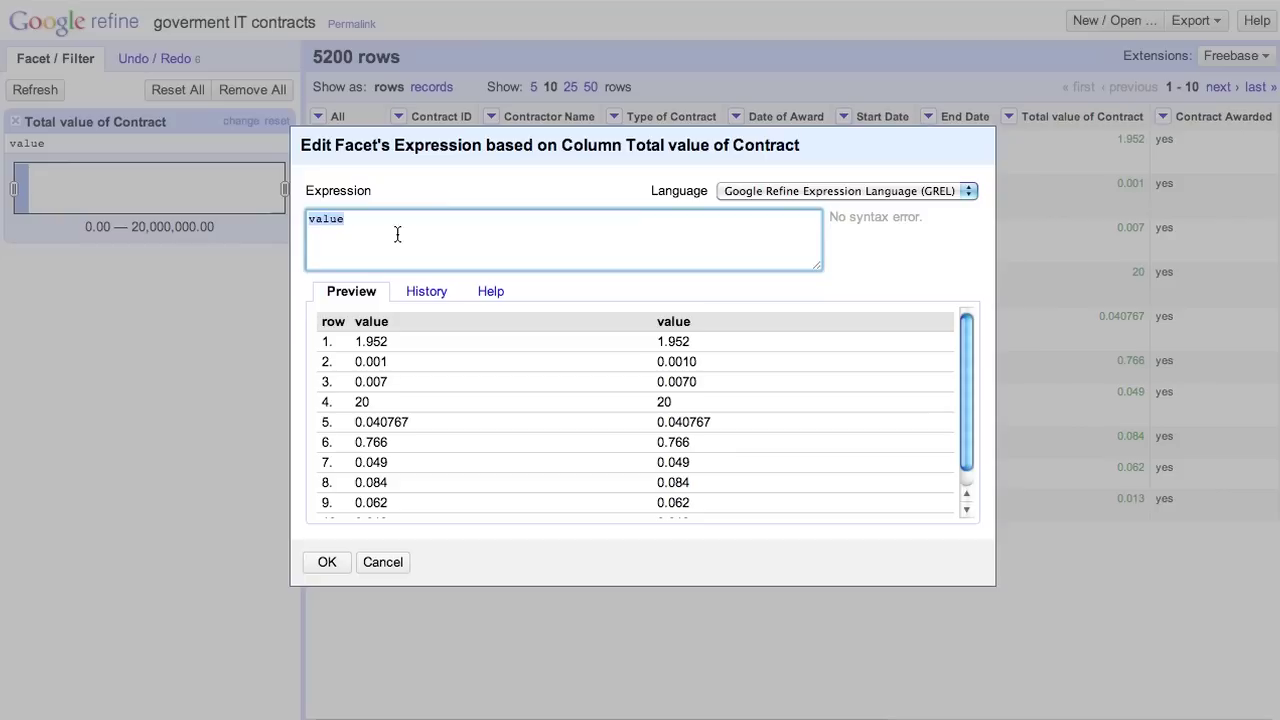
{"action": "key", "text": "Right"}
{"action": "type", "text": ".log()"}
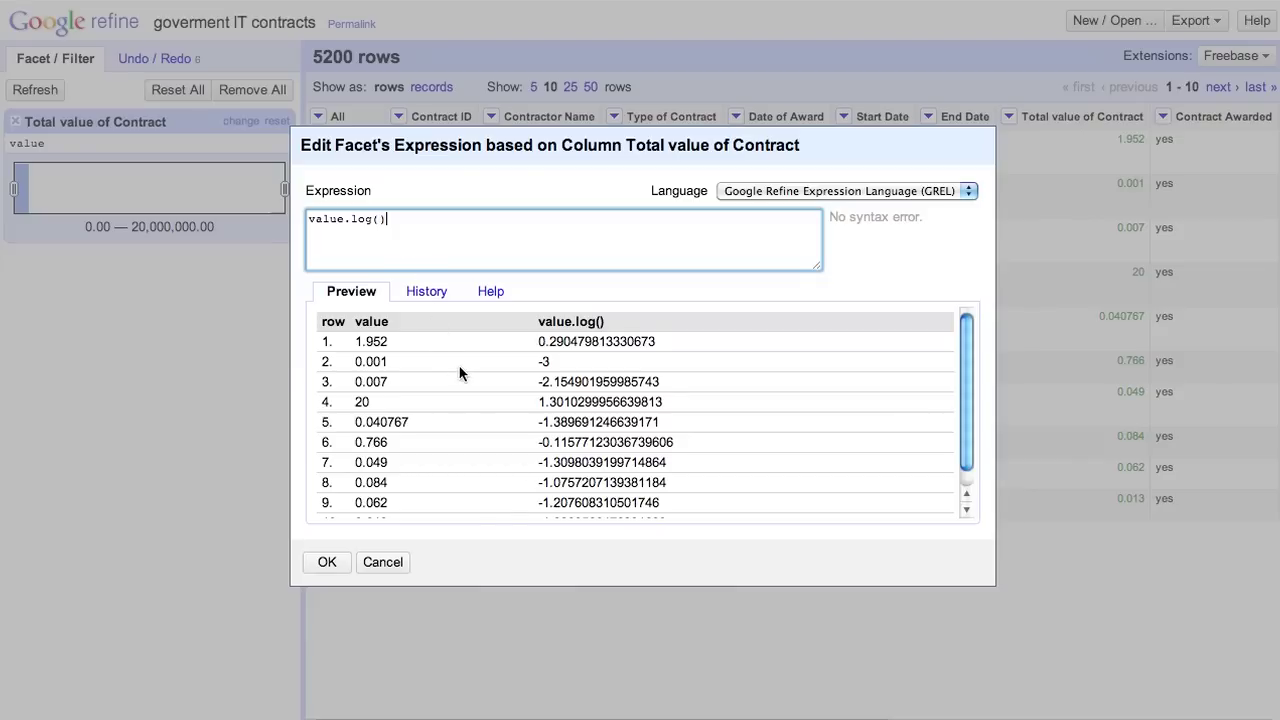
{"action": "left_click", "coordinate": [321, 566]}
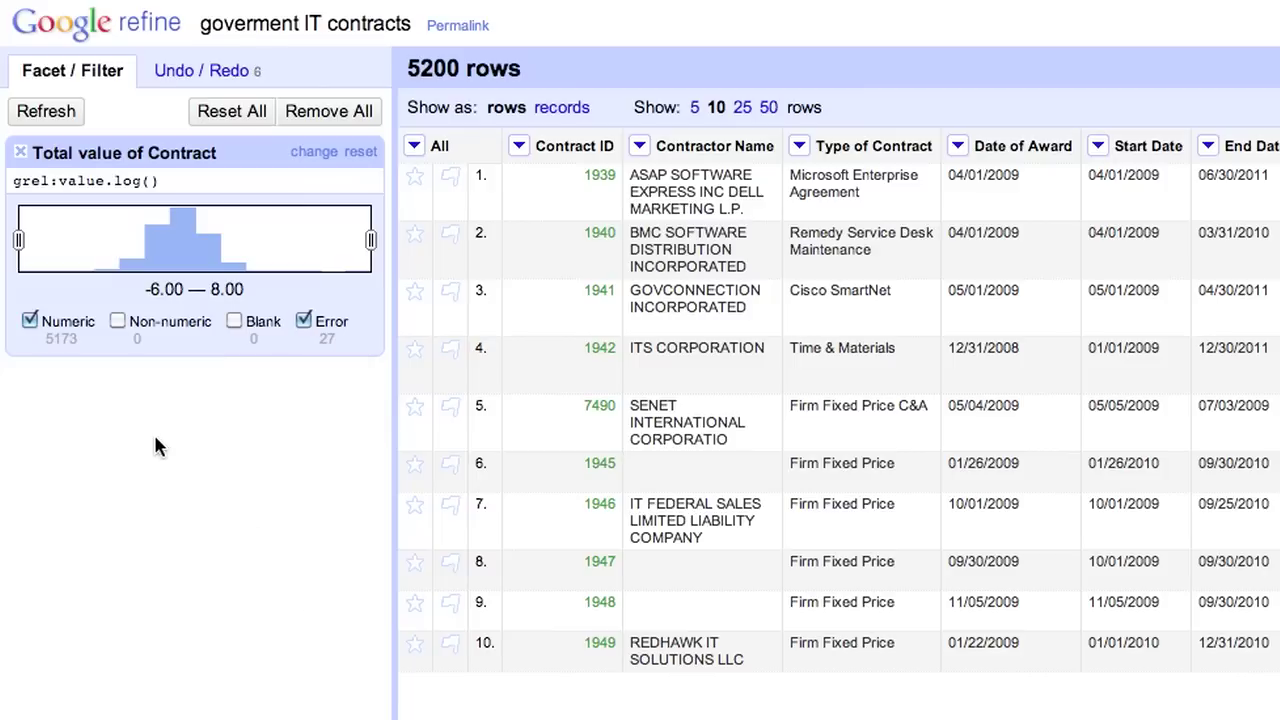
Step: Isolate the 27 error rows, all with contract value 0, then switch back to the 5173 numeric rows
{"action": "left_click", "coordinate": [30, 322]}
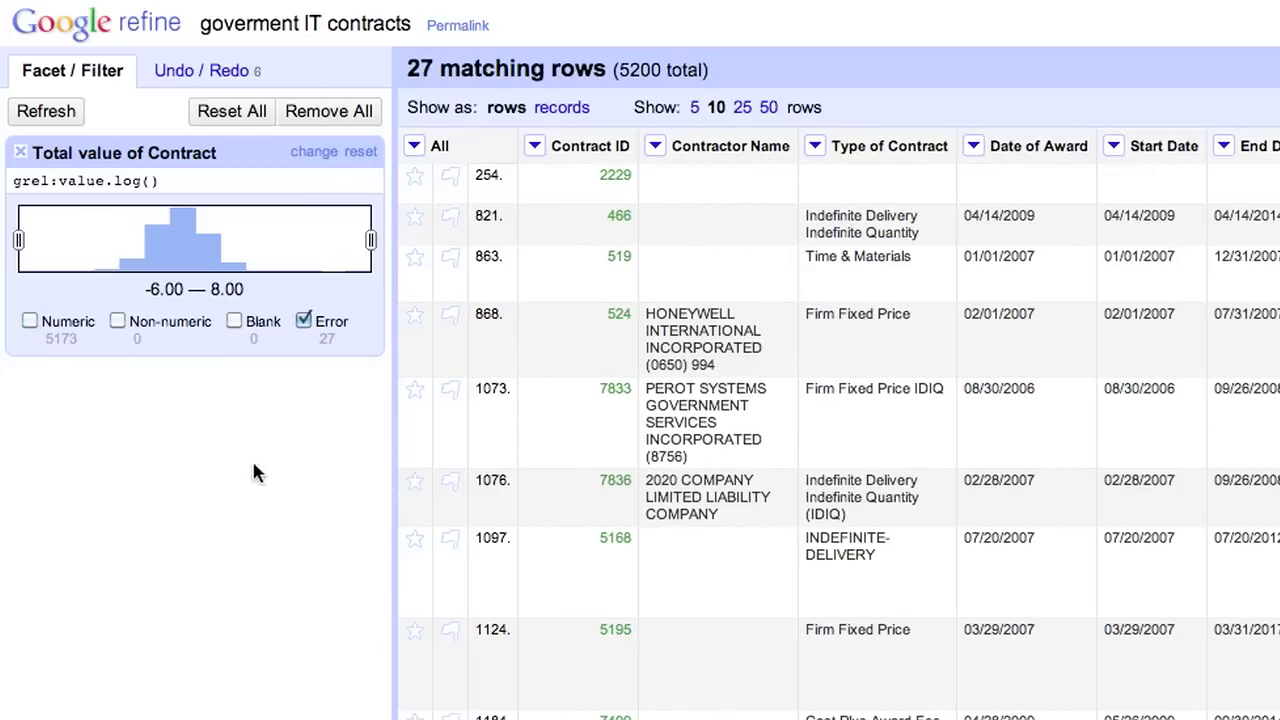
{"action": "scroll", "coordinate": [575, 568], "scroll_direction": "right", "scroll_amount": 10}
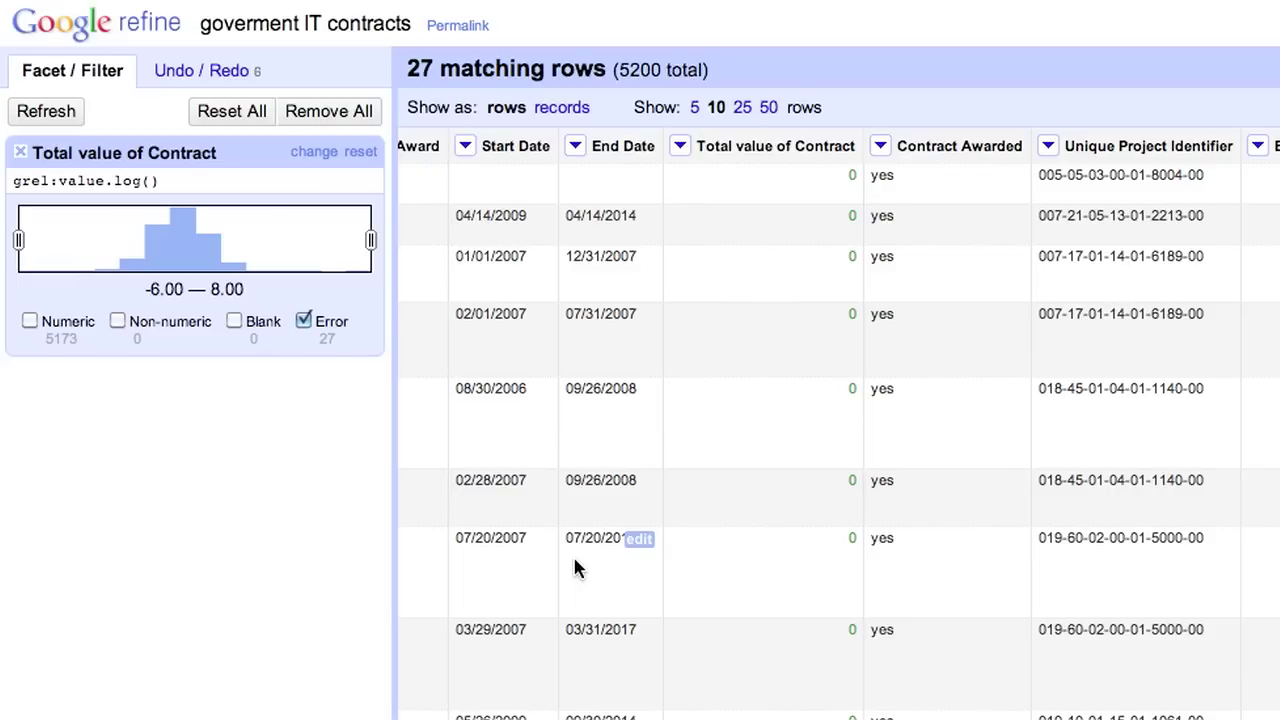
{"action": "left_click", "coordinate": [304, 322]}
Step: Show numeric rows again, narrow the log facet to -6 to -3, then shift it to 7.00–8.00
{"action": "left_click", "coordinate": [30, 323]}
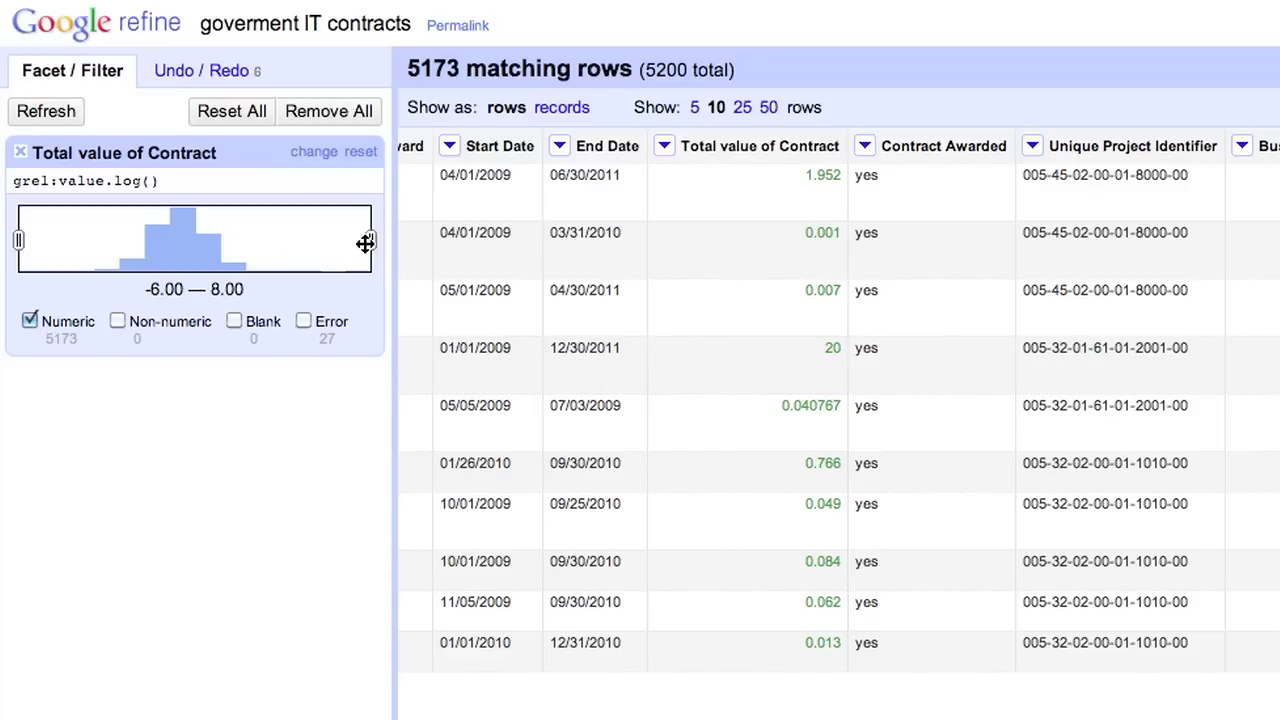
{"action": "left_click_drag", "start_coordinate": [366, 243], "coordinate": [98, 222]}
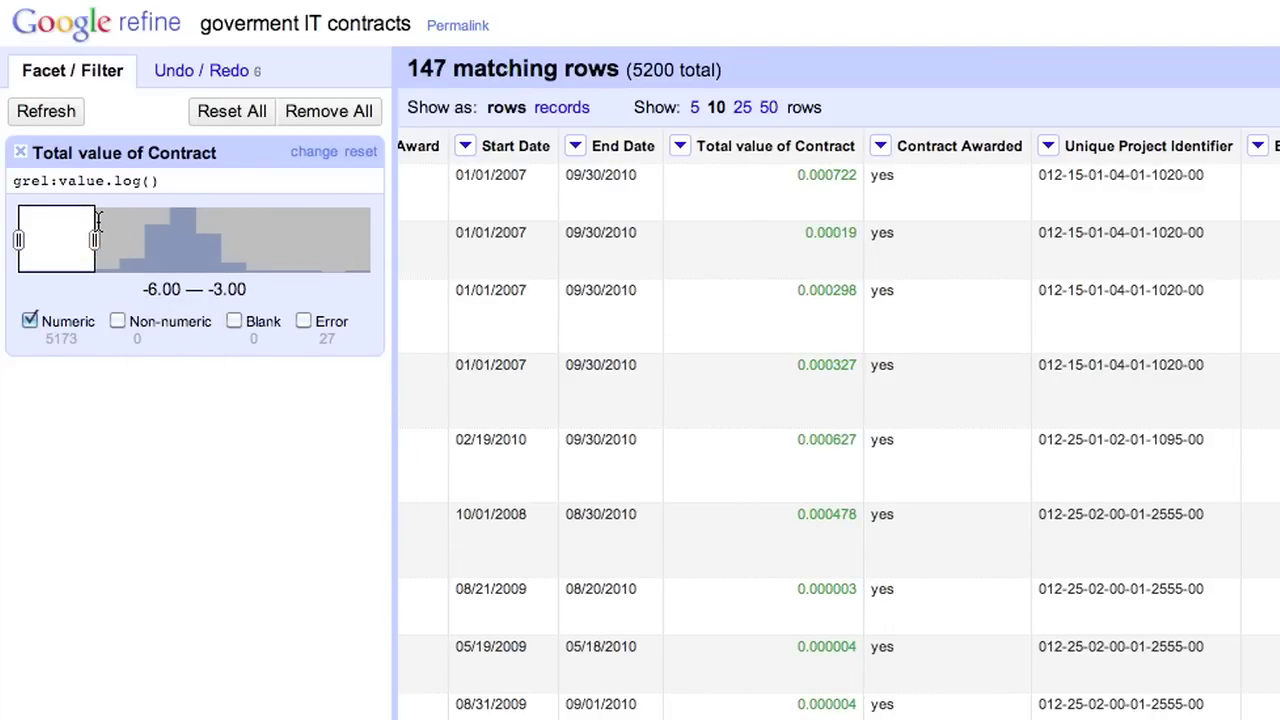
{"action": "scroll", "coordinate": [660, 338], "scroll_direction": "right", "scroll_amount": 2}
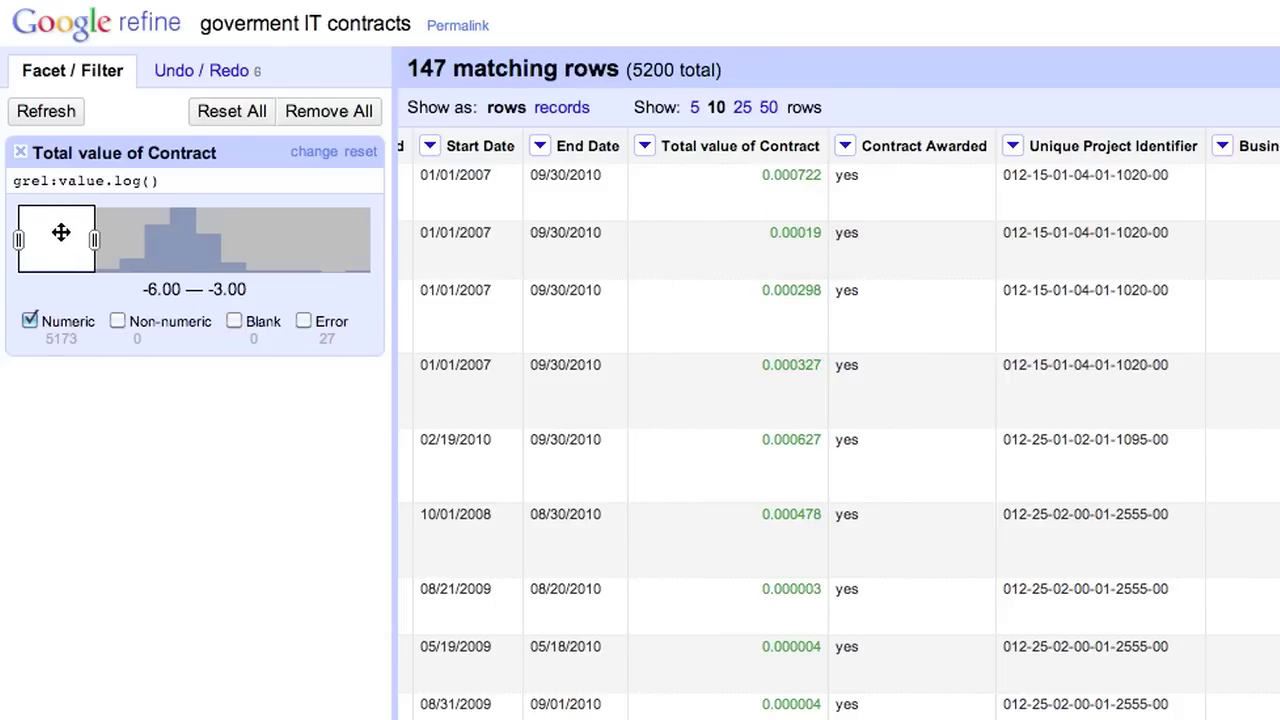
{"action": "mouse_move", "coordinate": [63, 231]}
{"action": "left_mouse_down"}
{"action": "mouse_move", "coordinate": [217, 232]}
{"action": "mouse_move", "coordinate": [391, 260]}
{"action": "left_mouse_up"}
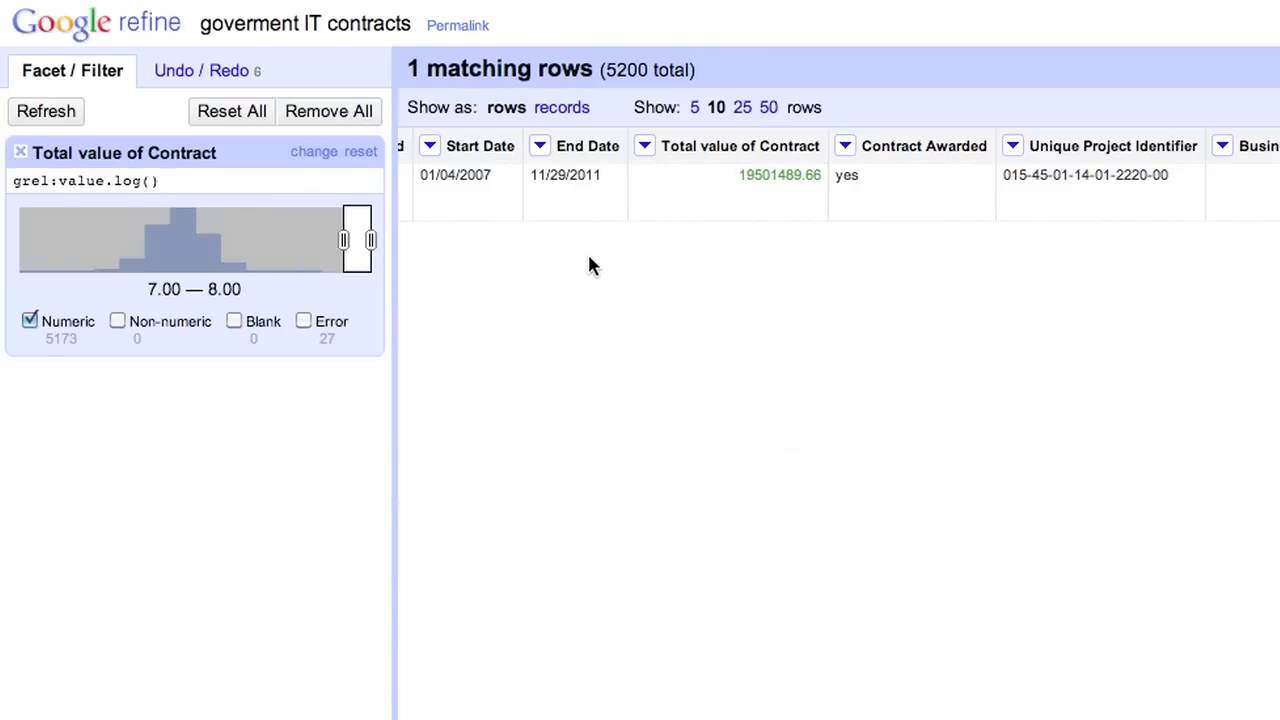